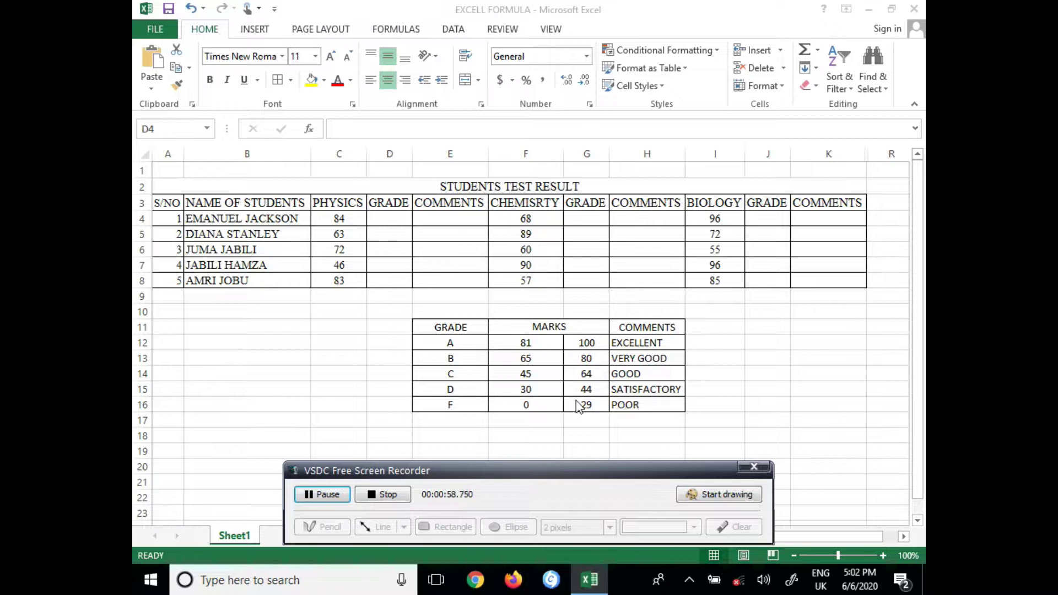
Examine the grading key's mark ranges and comments in E11:H16 alongside the first student's Physics mark and empty grade cell
drag(445, 328, 669, 406)
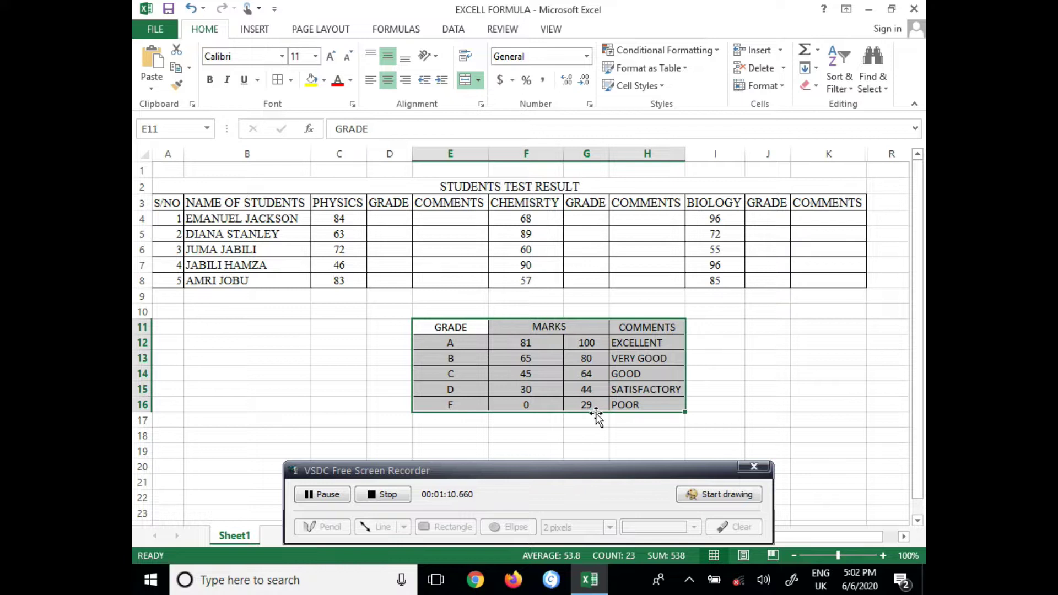
click(642, 347)
click(634, 359)
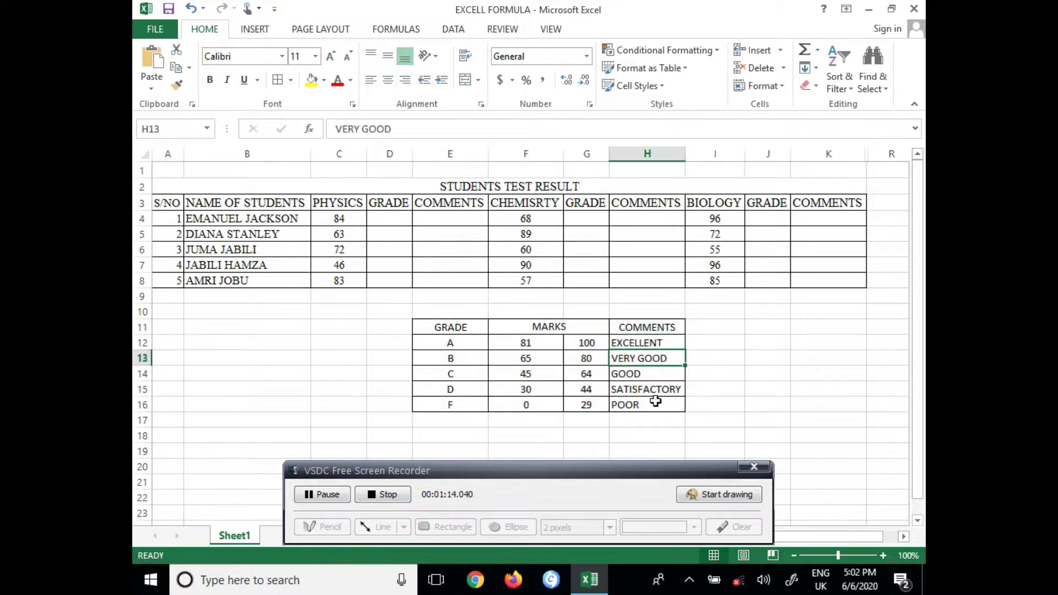
click(634, 375)
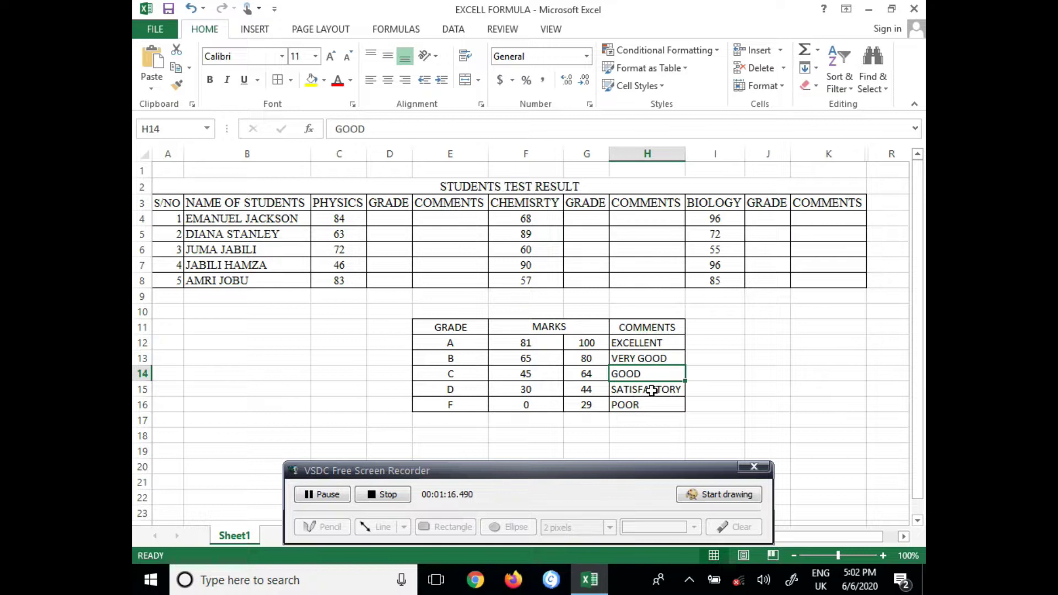
click(651, 391)
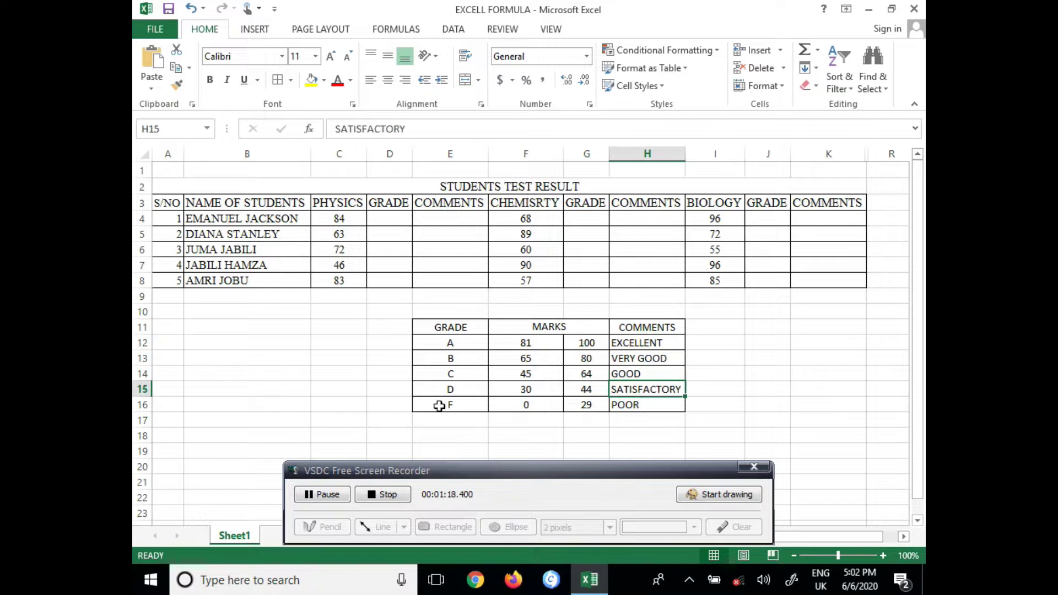
click(617, 408)
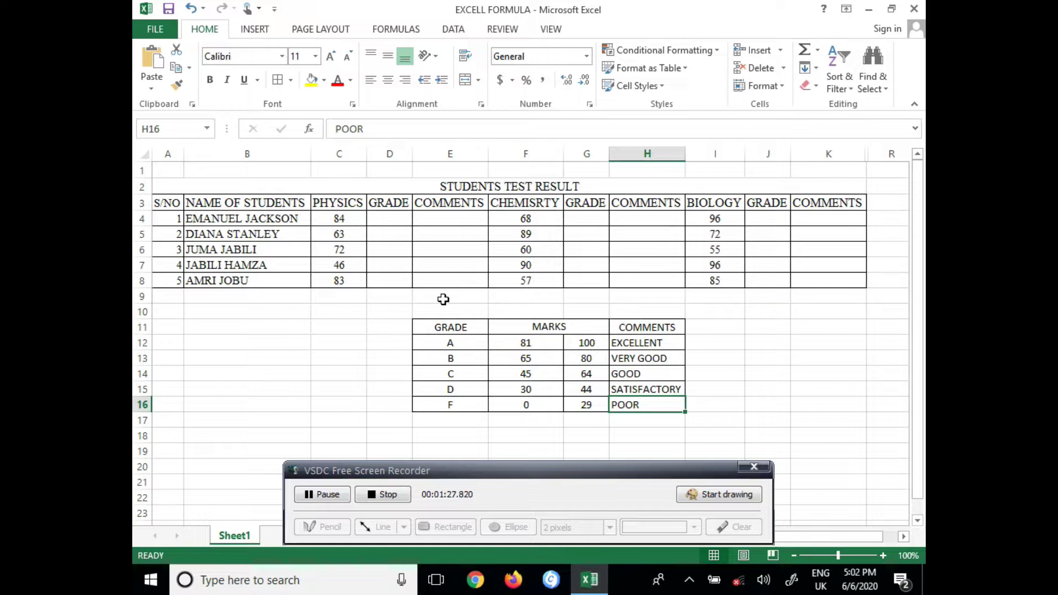
click(392, 222)
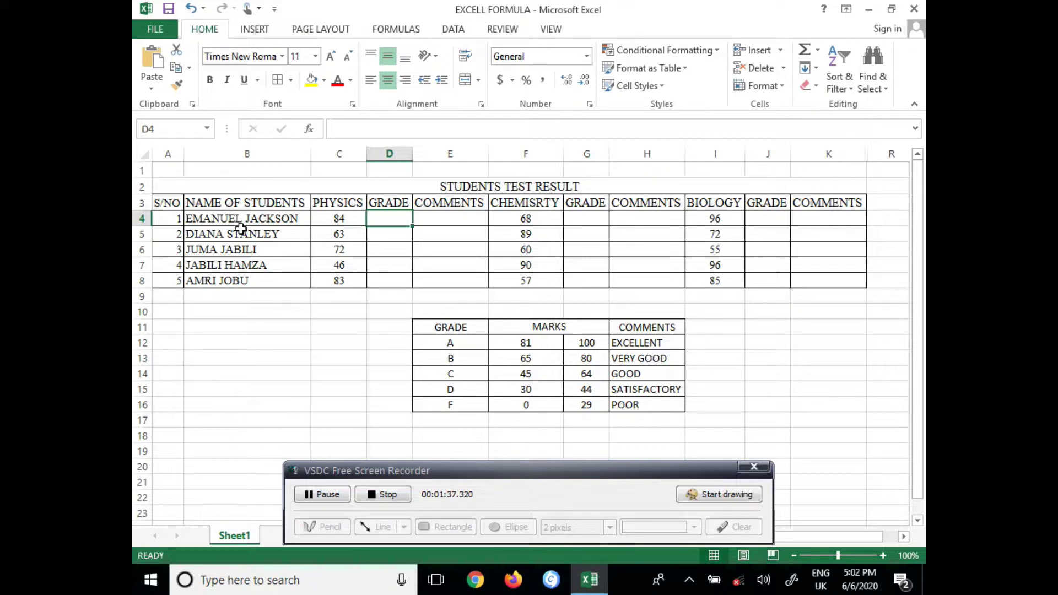
click(334, 220)
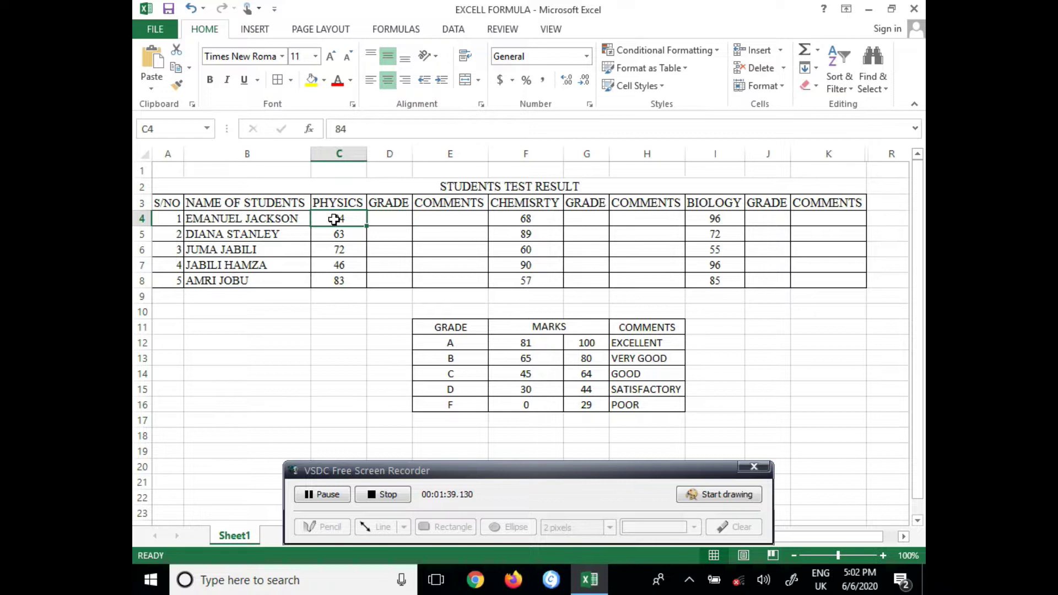
click(388, 223)
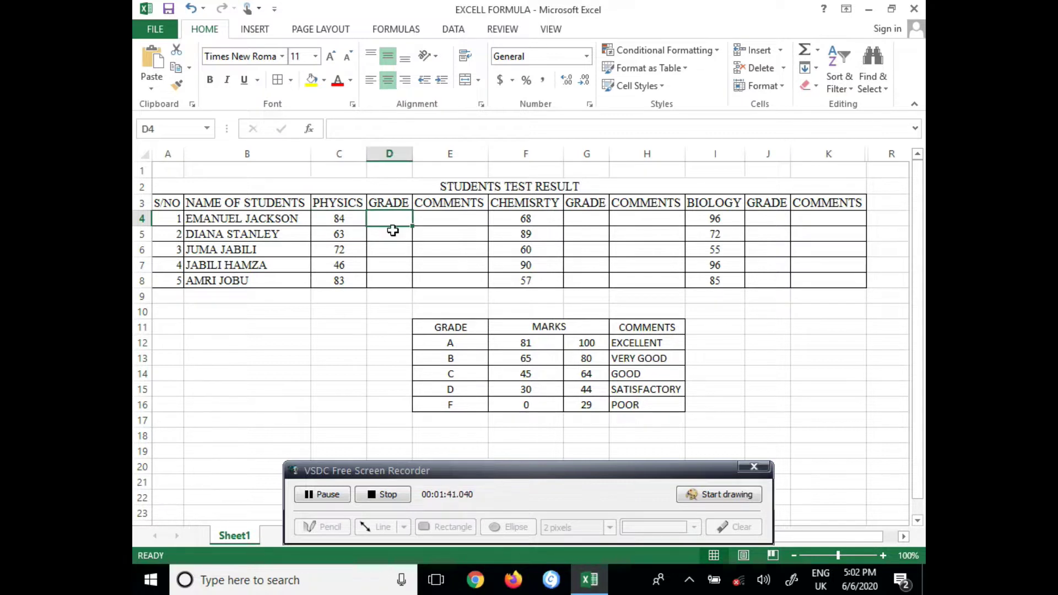
click(340, 219)
click(468, 345)
drag(467, 346, 586, 360)
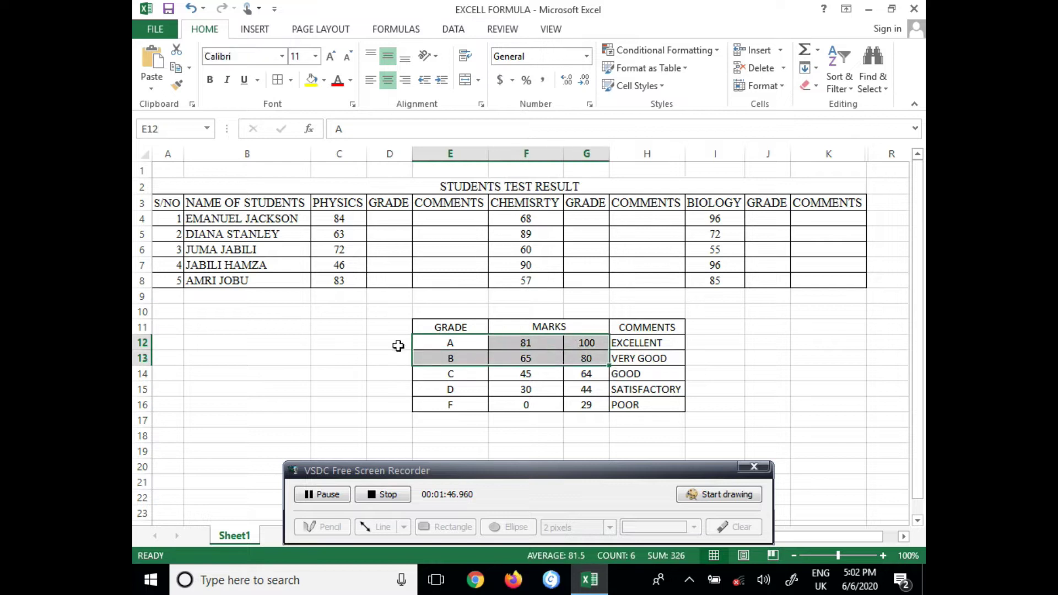
Start an IF formula in D4 that returns "A" when C4 is at least 81: =IF(C4>=81,"A",
click(386, 218)
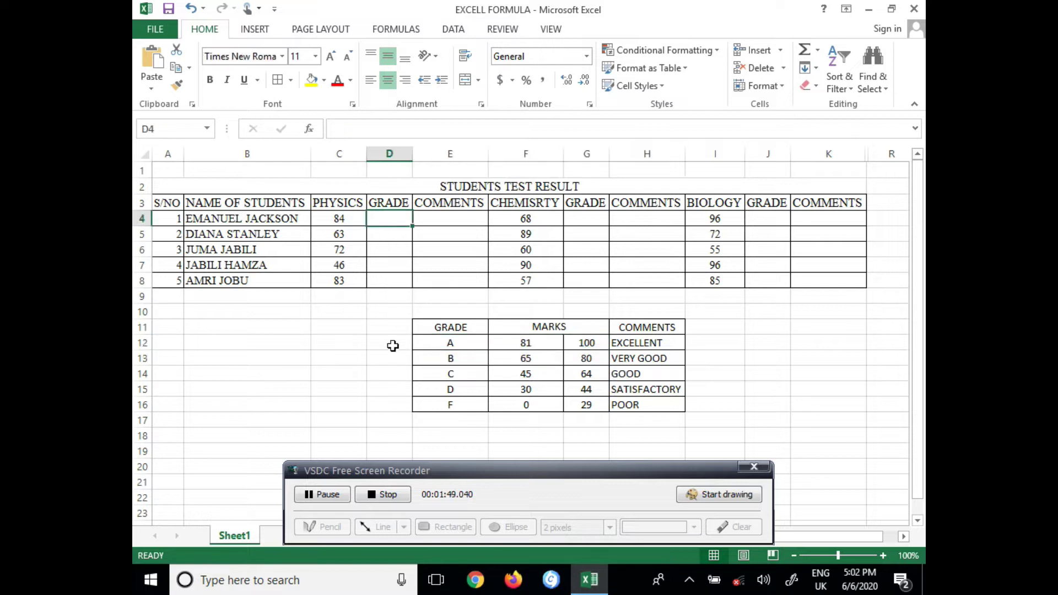
text(=IF)
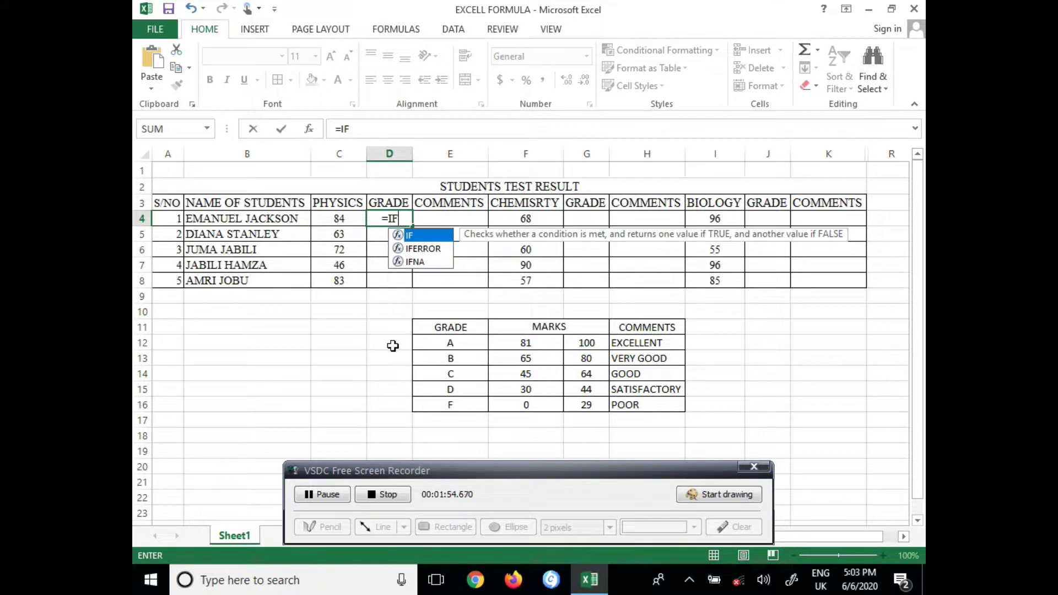
text(()
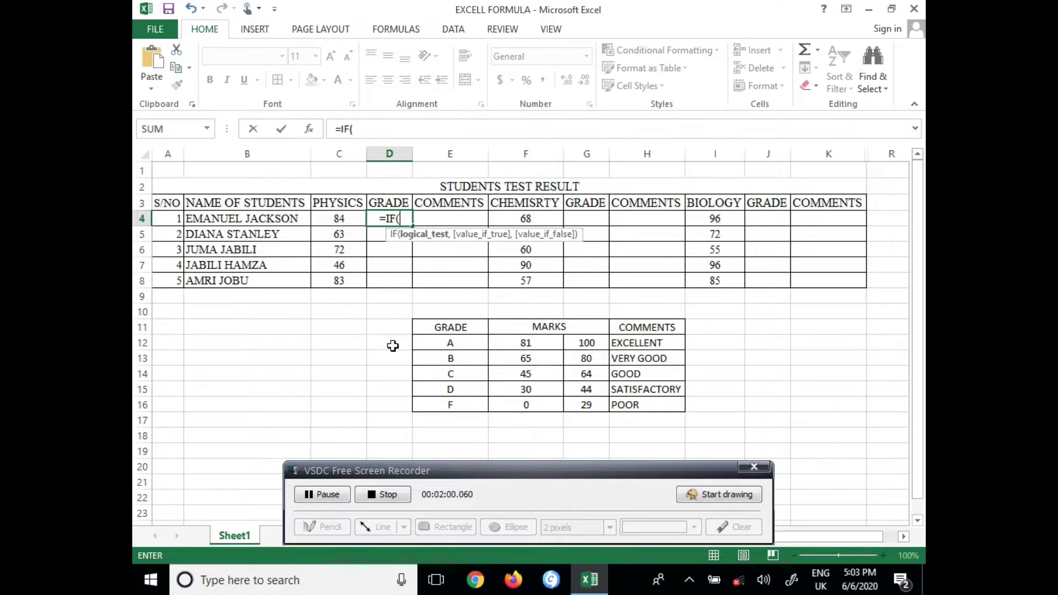
click(351, 221)
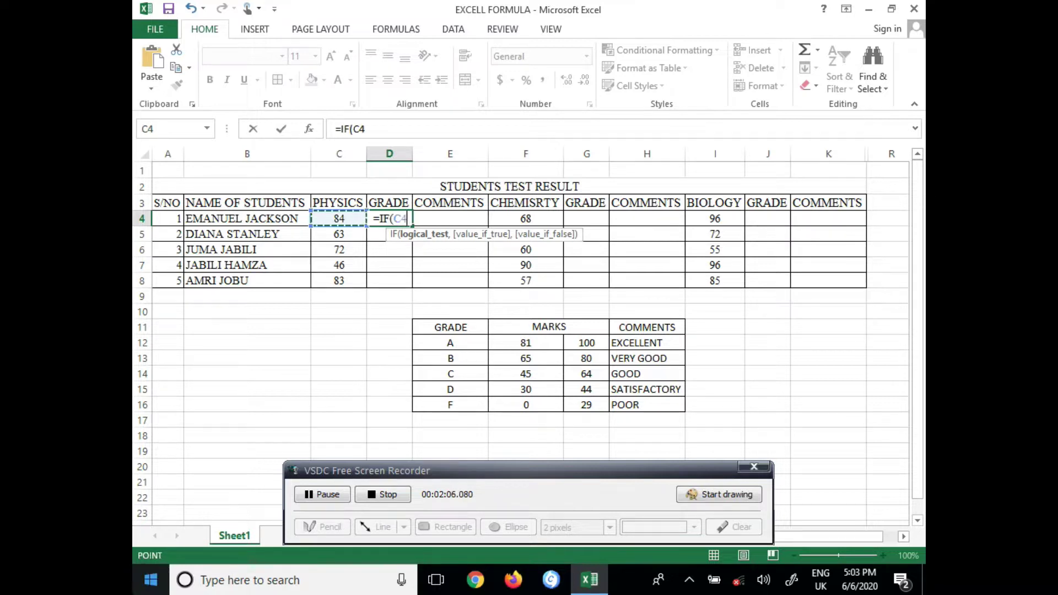
text(>)
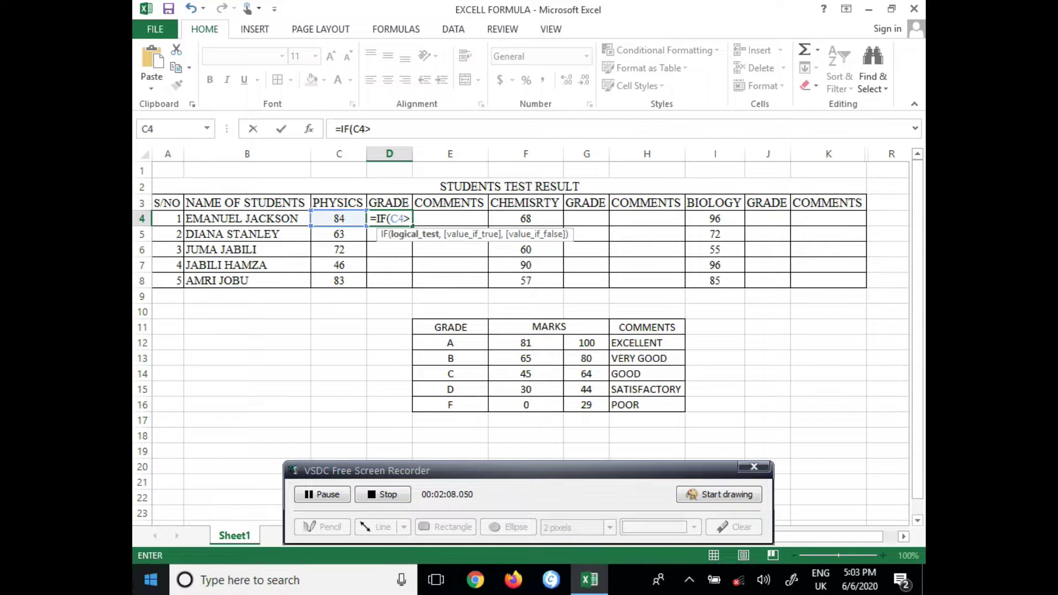
text(=)
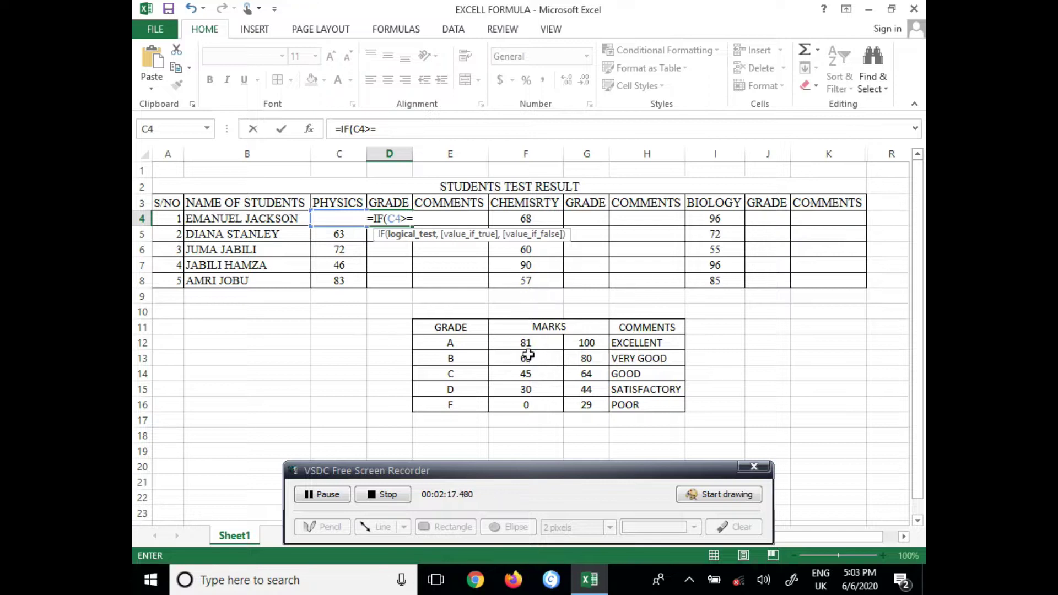
text(8)
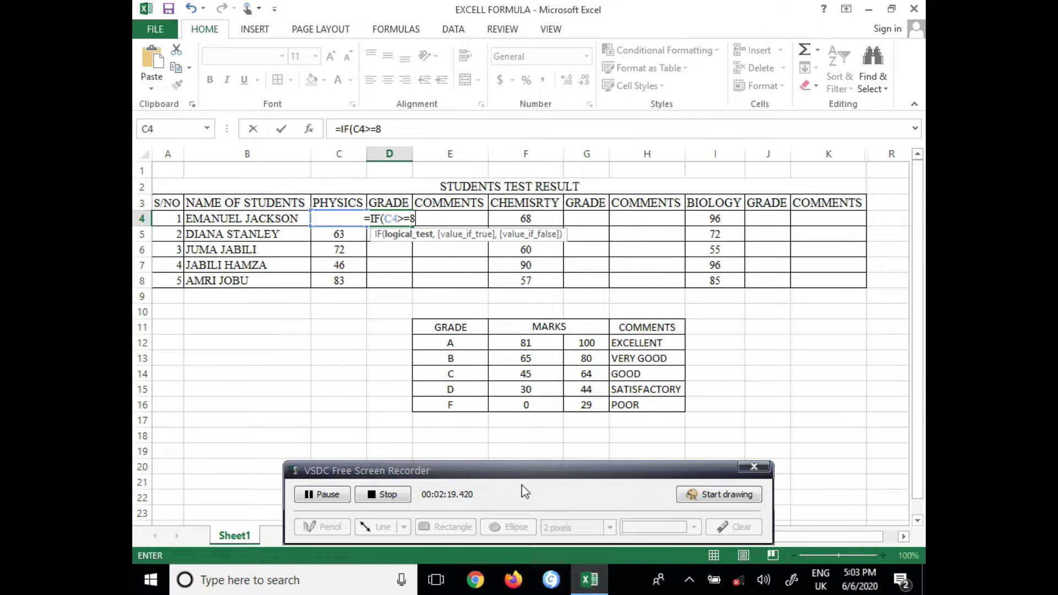
text(1)
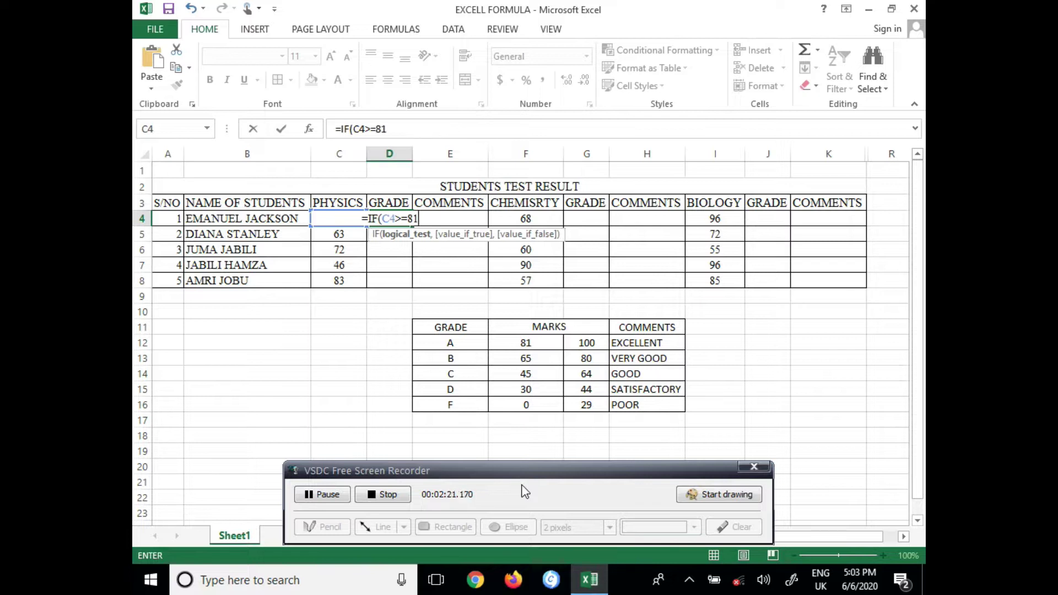
text(,")
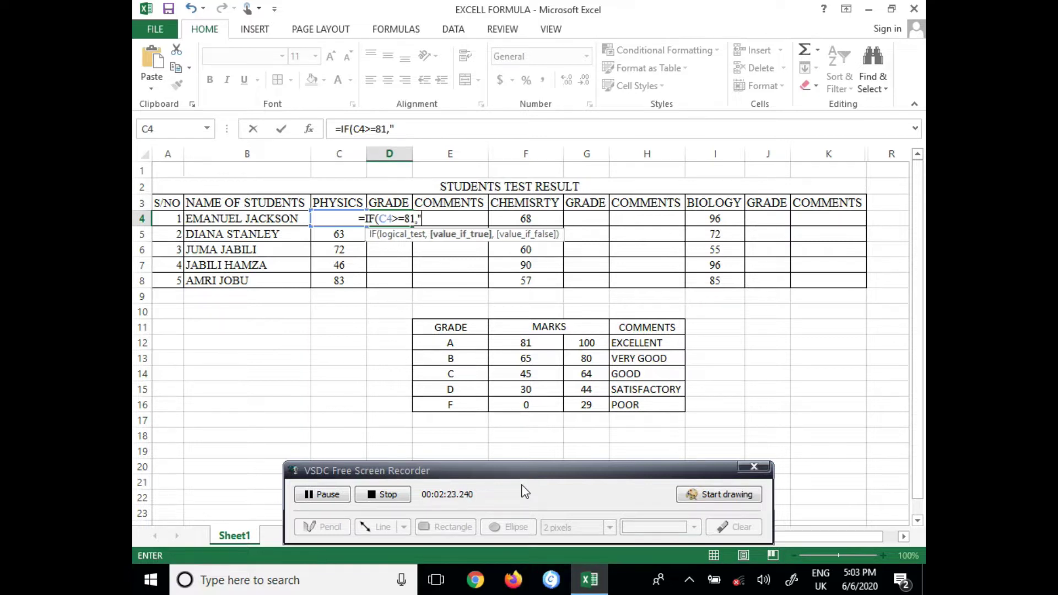
text(A)
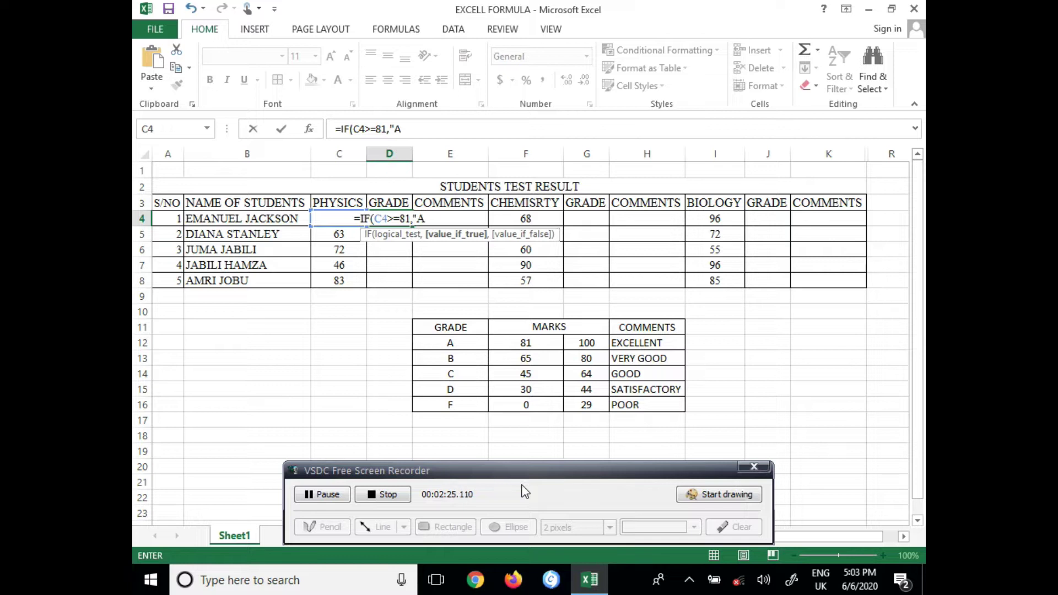
text(",)
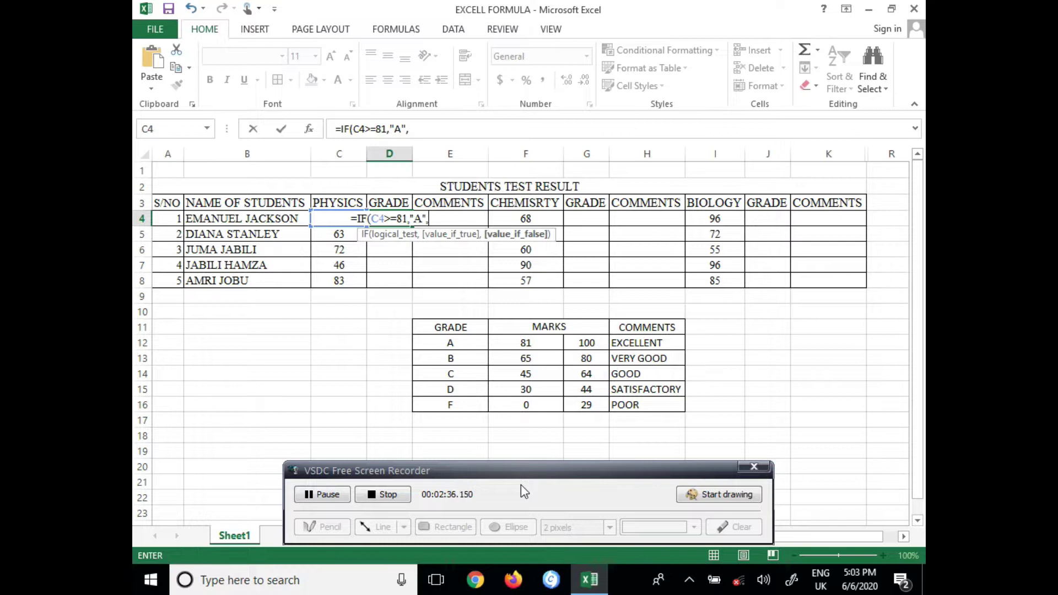
Extend the D4 formula with a nested IF that returns "B" when C4 is at least 65: IF(C4>=65,"B"
click(429, 132)
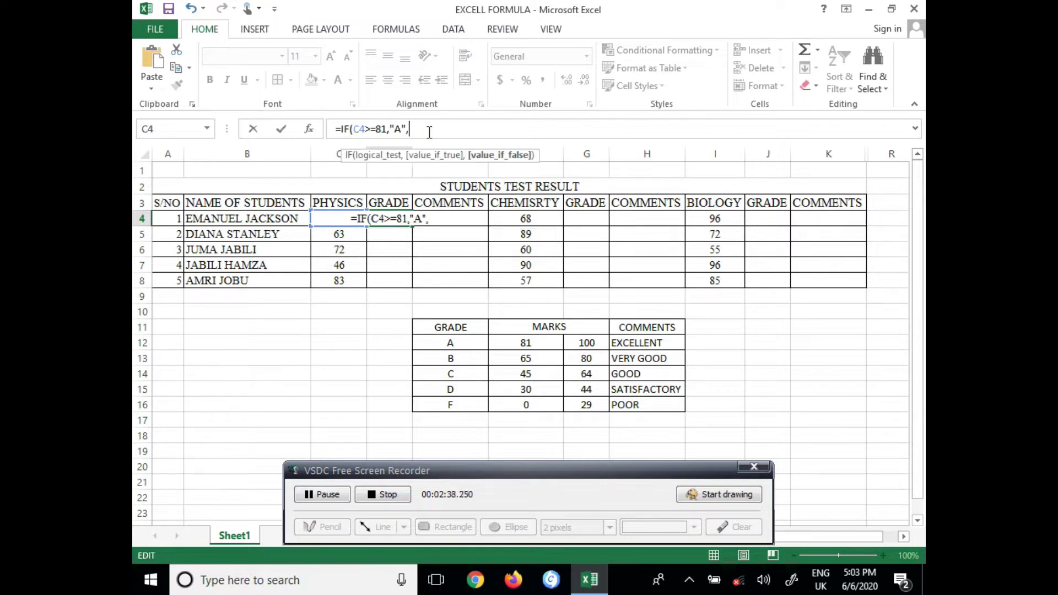
text(I)
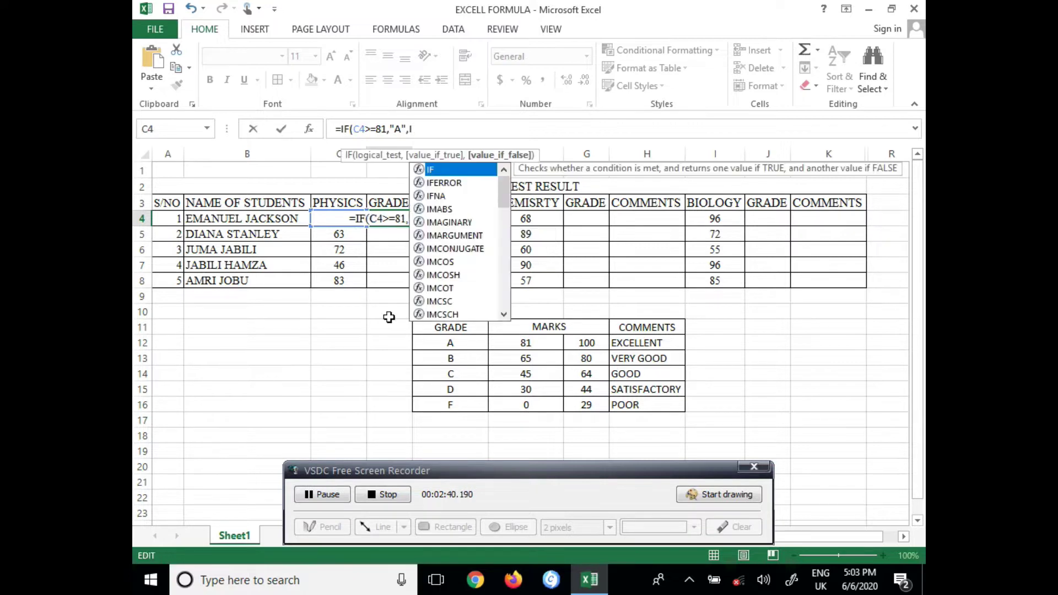
text(IF)
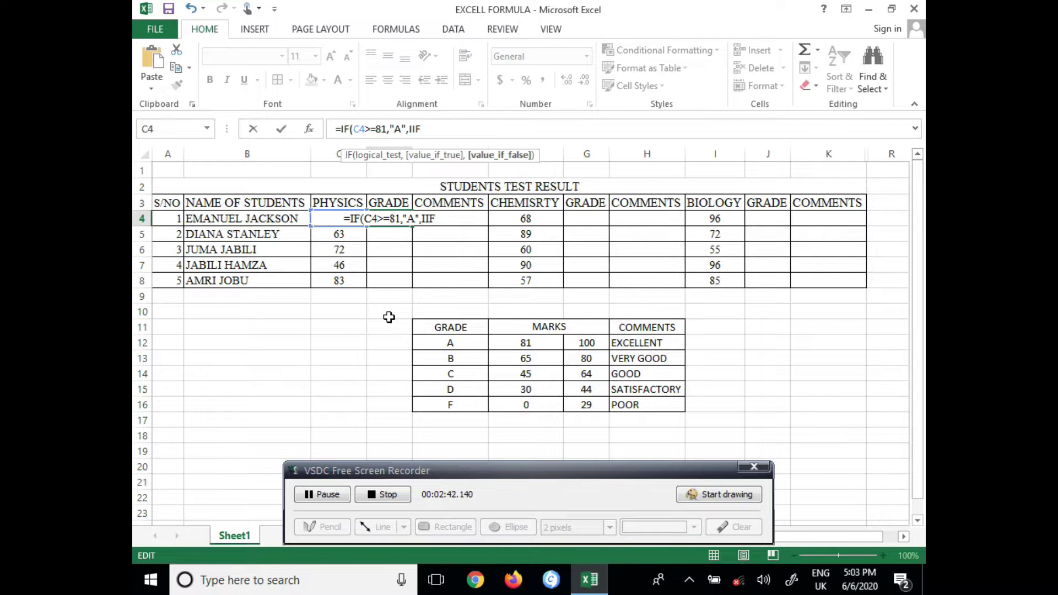
key(BackSpace)
key(BackSpace)
text(F)
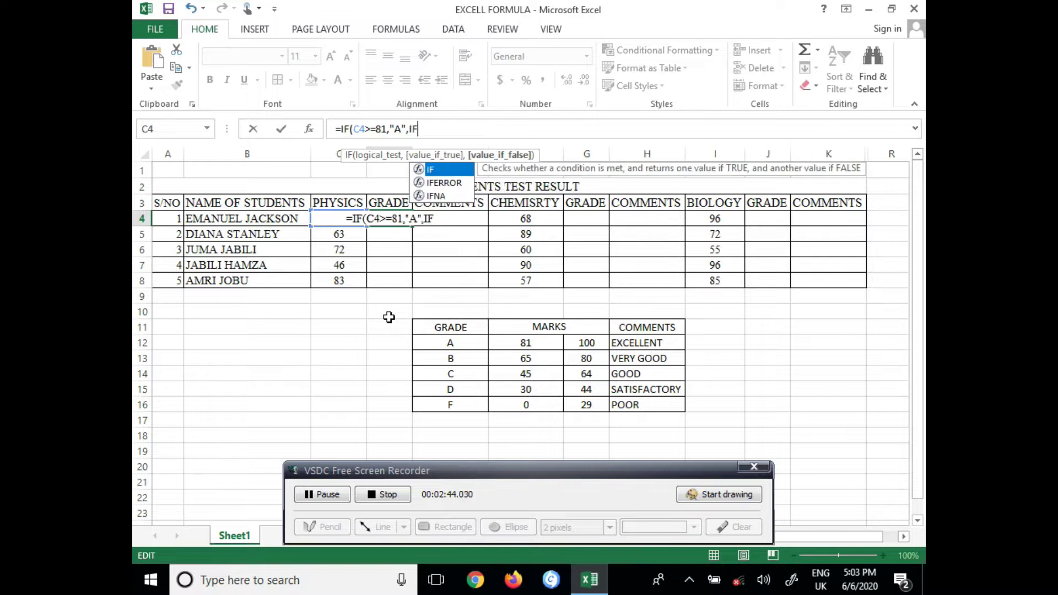
text((C4)
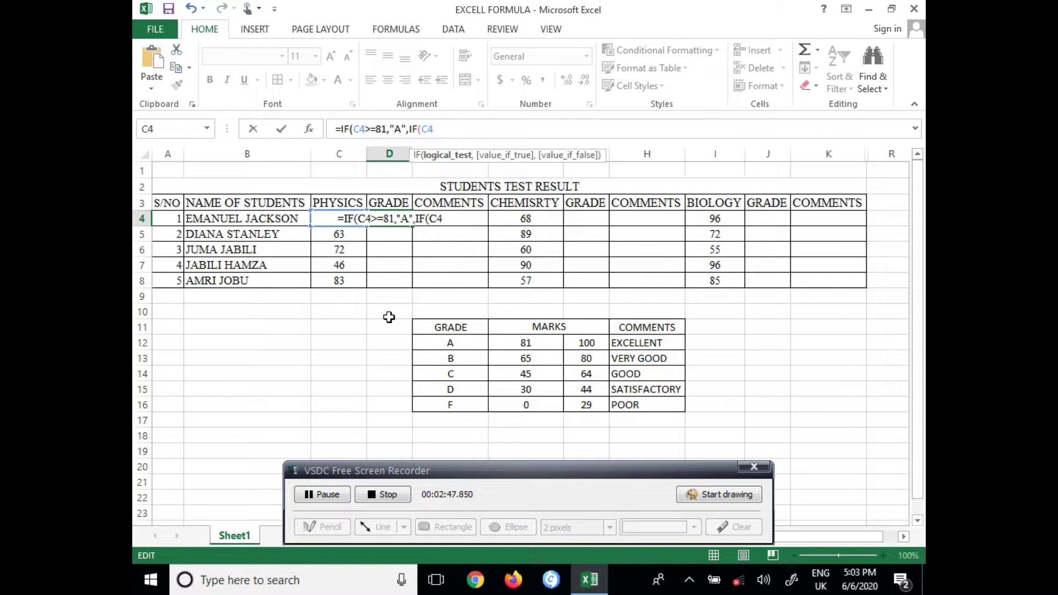
text(>=)
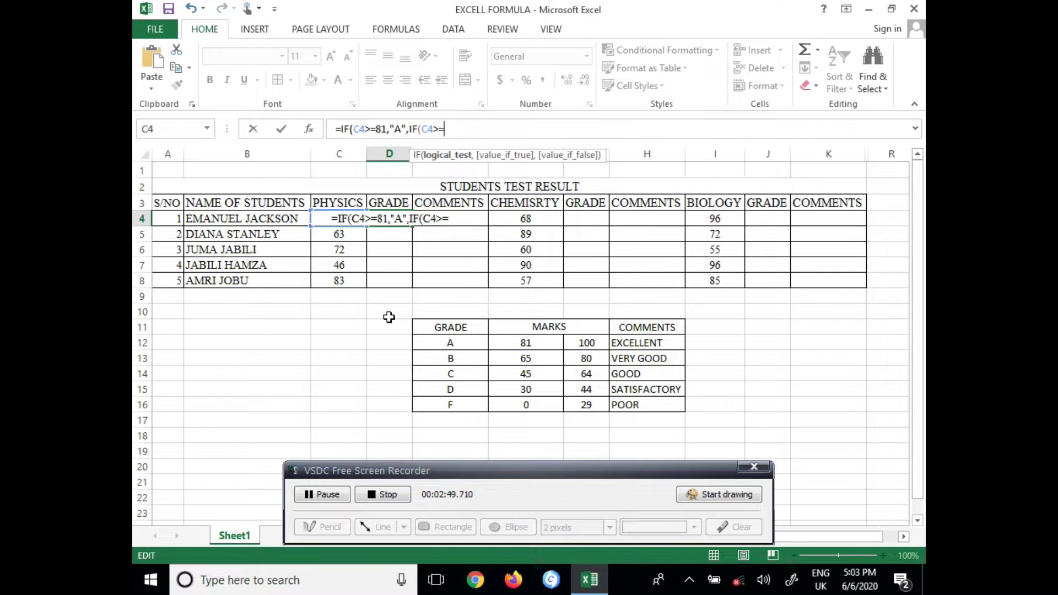
text(65)
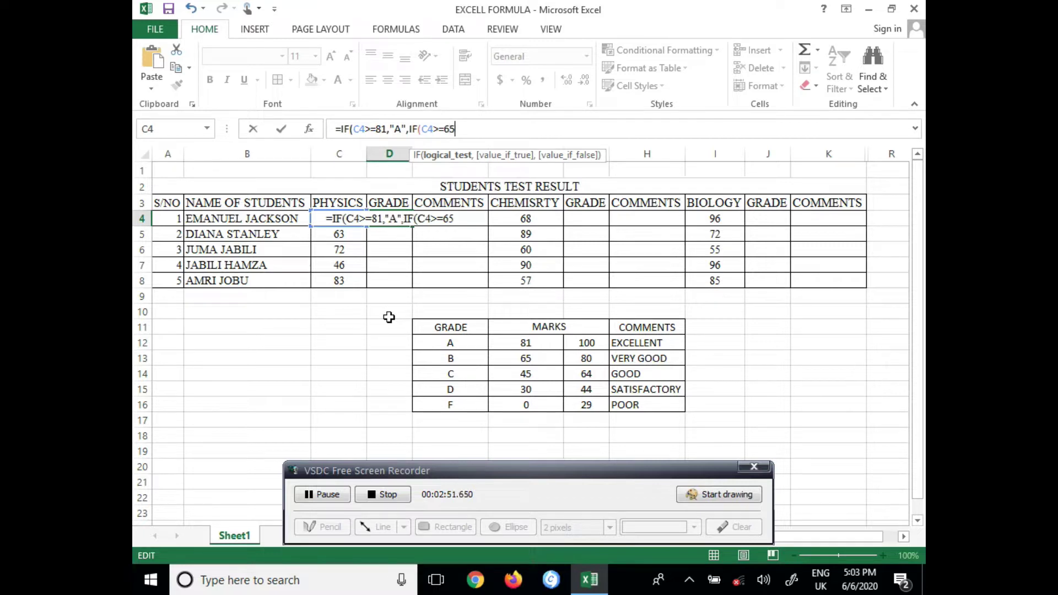
text(,")
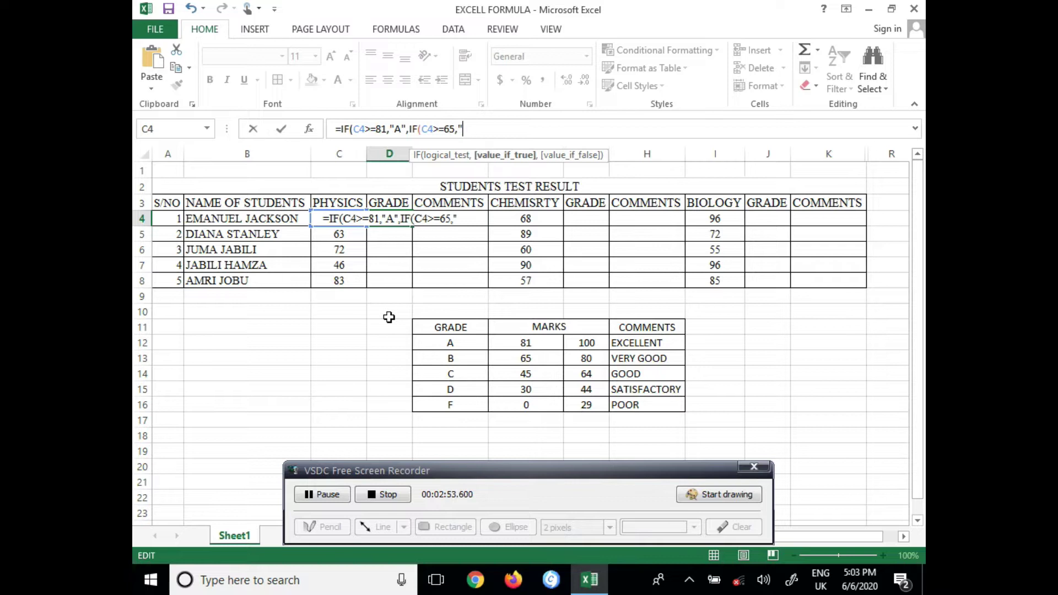
text(B)
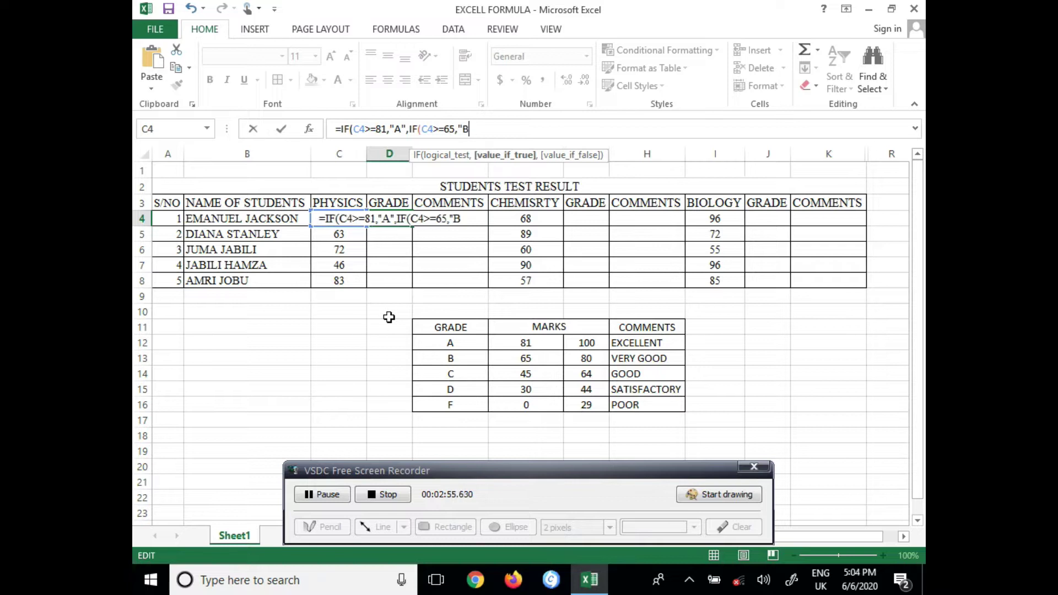
text(")
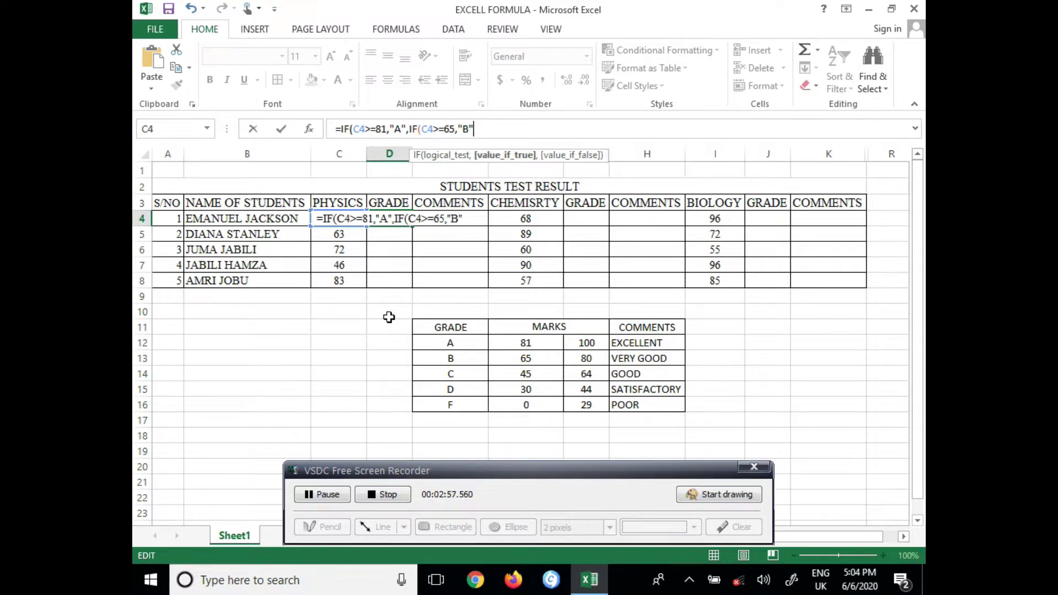
Extend the D4 formula with a third nested IF that returns "C" when C4 is at least 45: ,IF(C4>=45,"C"
text(,IF()
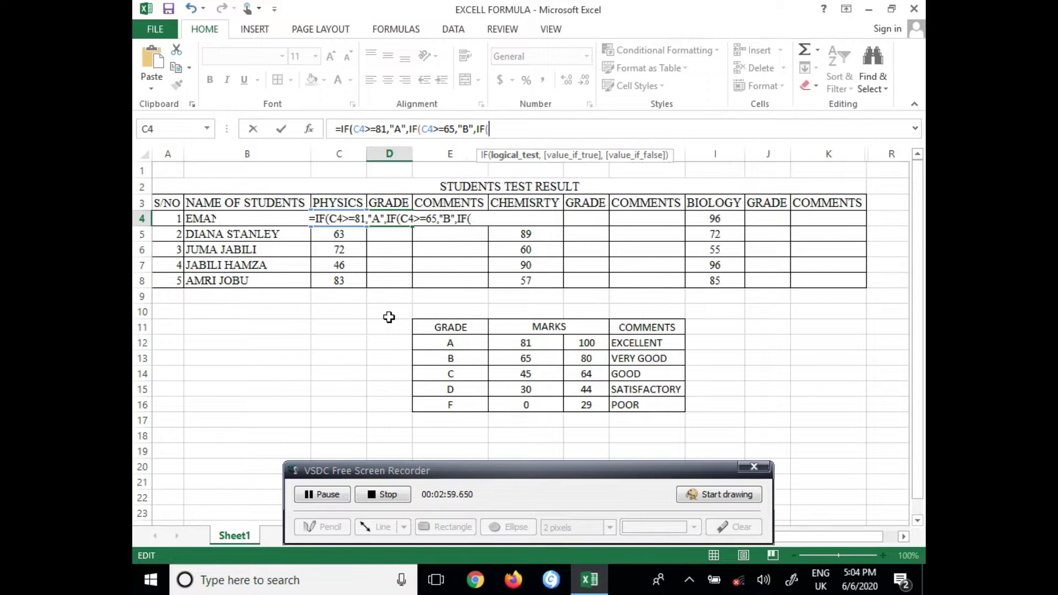
text(C4)
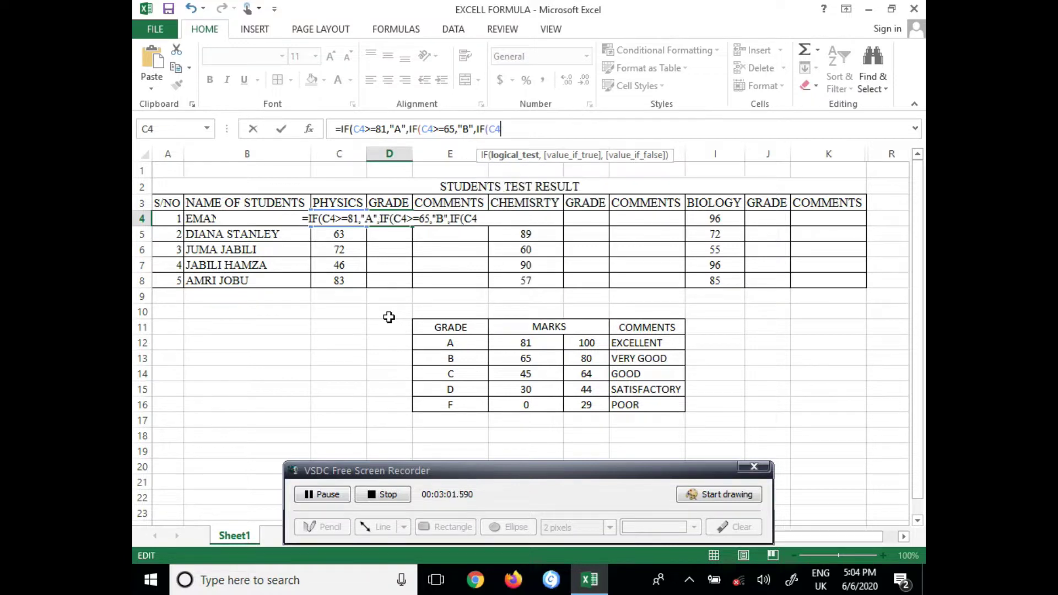
text(>=)
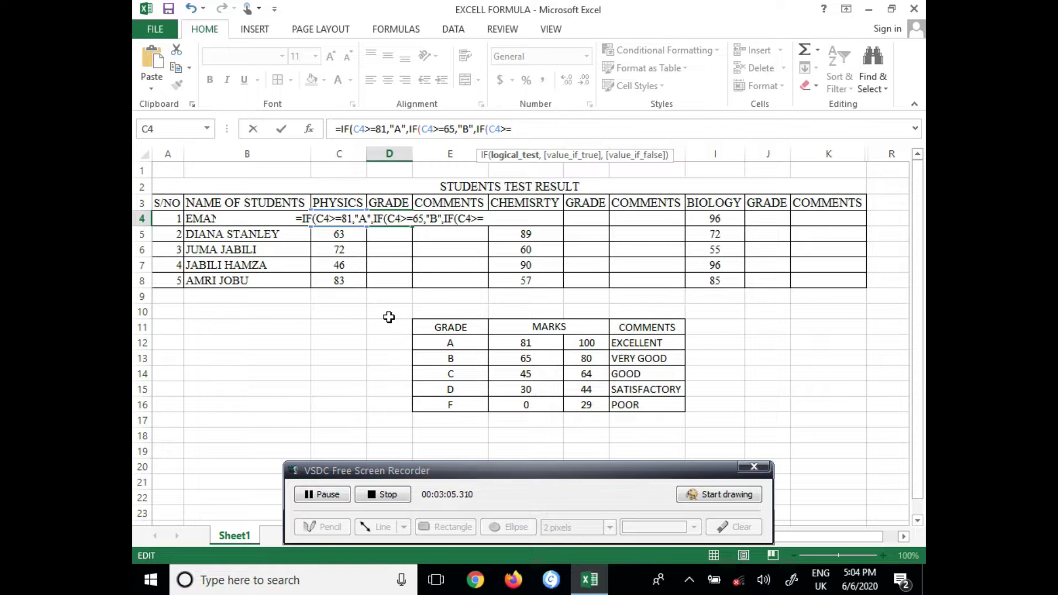
text(45)
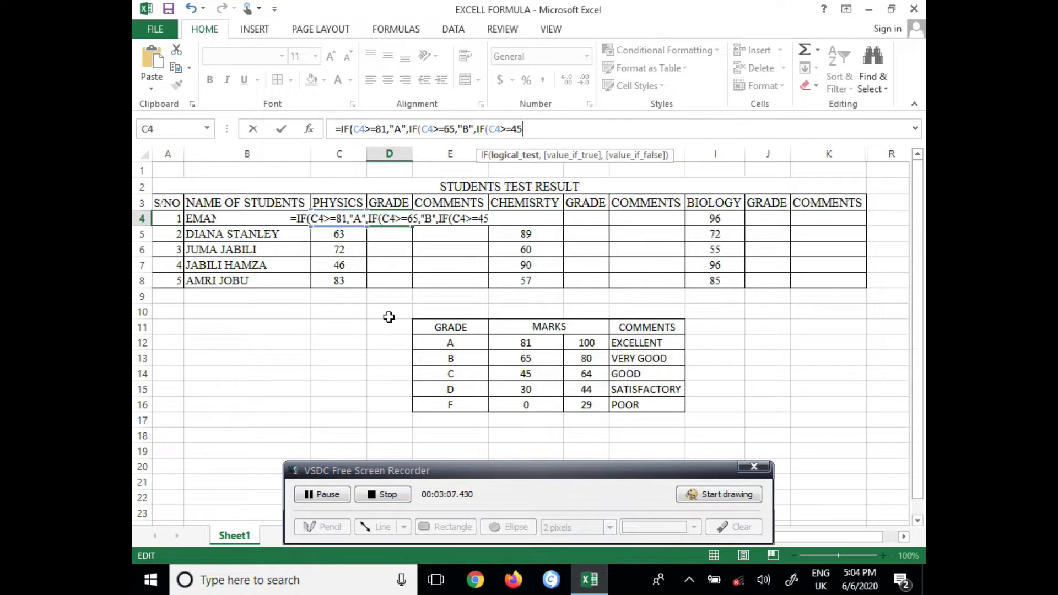
text(,)
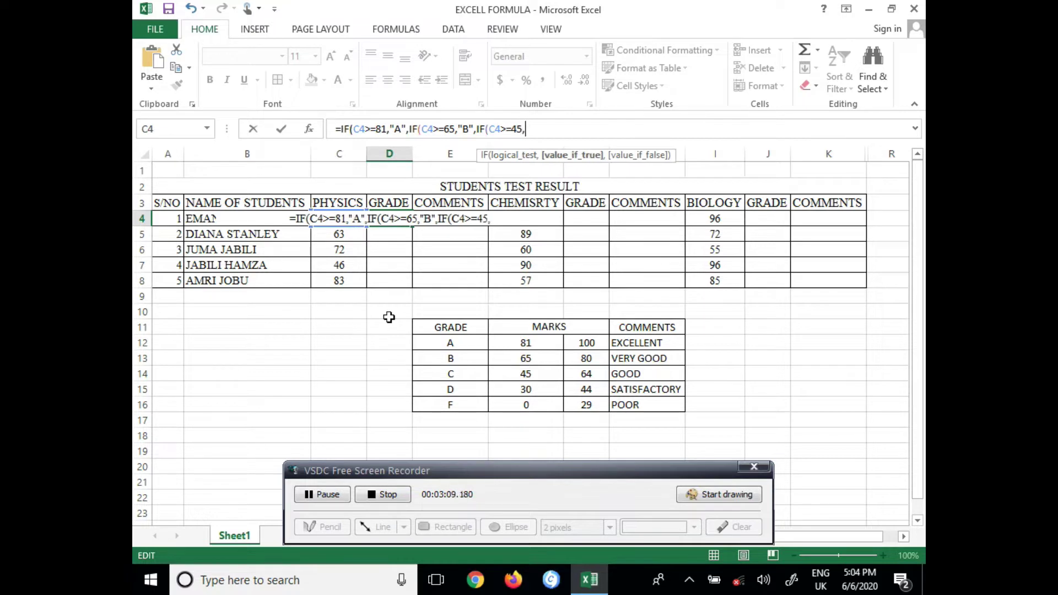
text(")
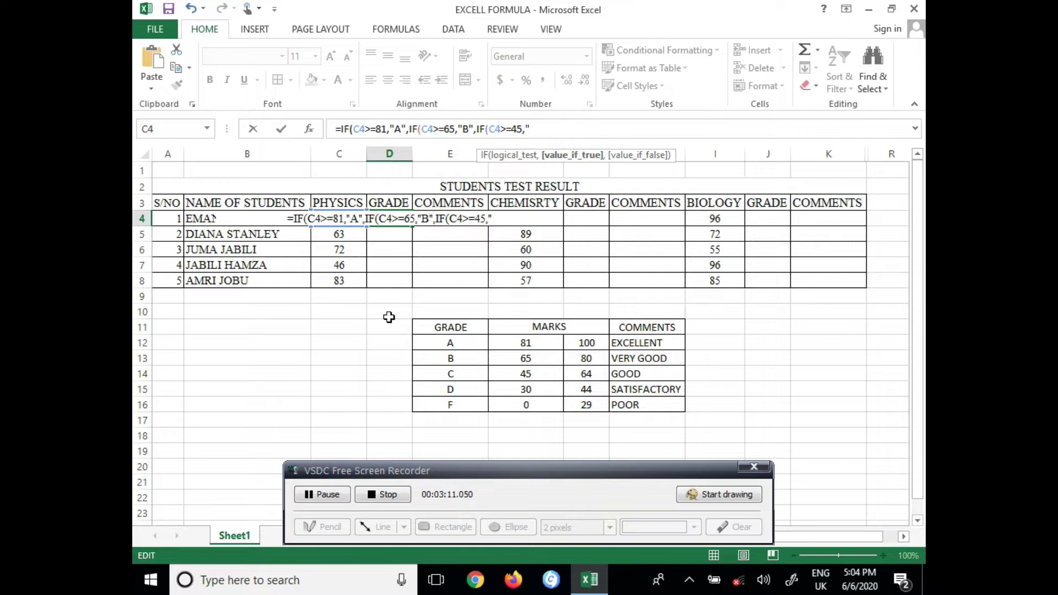
text(C)
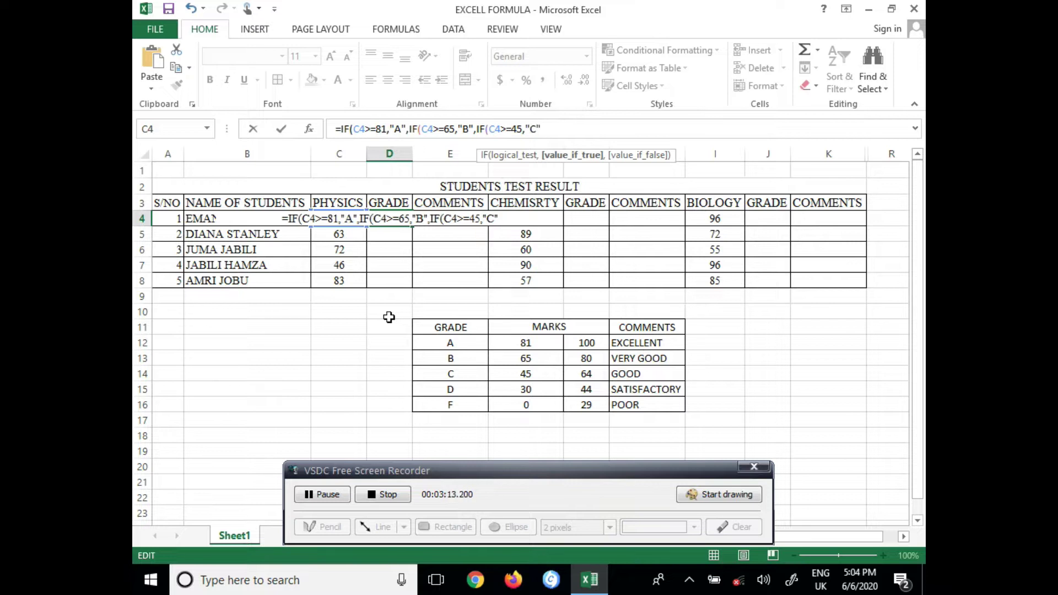
Extend the D4 formula with a fourth nested IF that returns "D" when C4 is at least 30: ,IF(C4>=30,"D"
text(,)
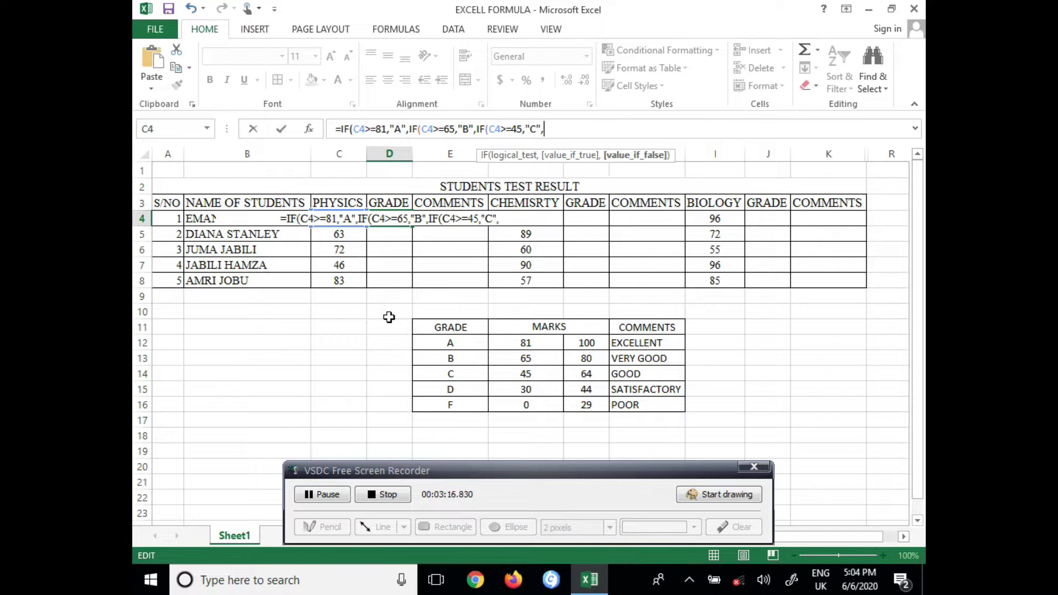
text(IF)
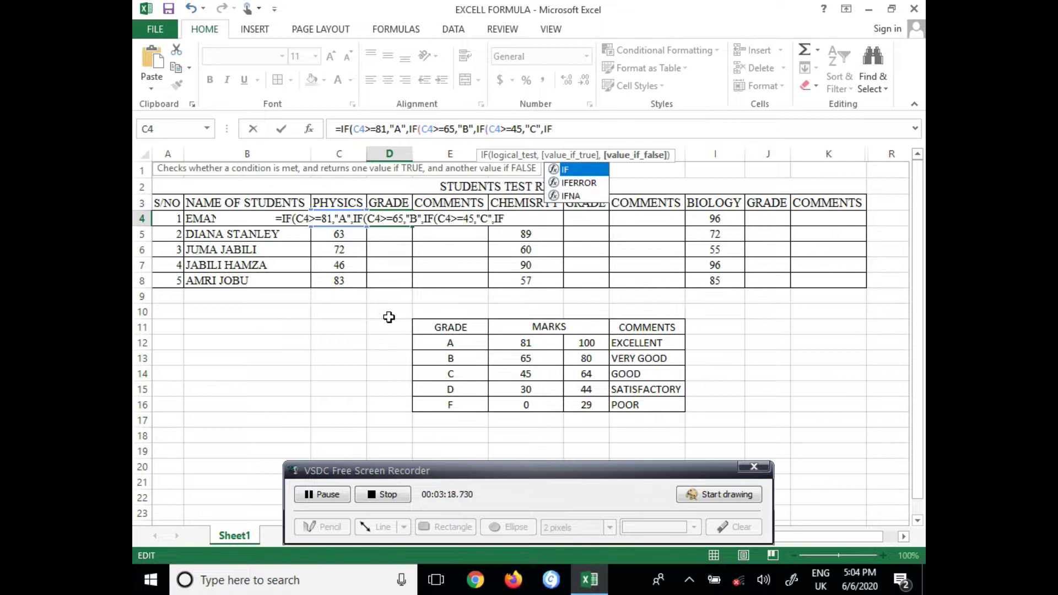
text(()
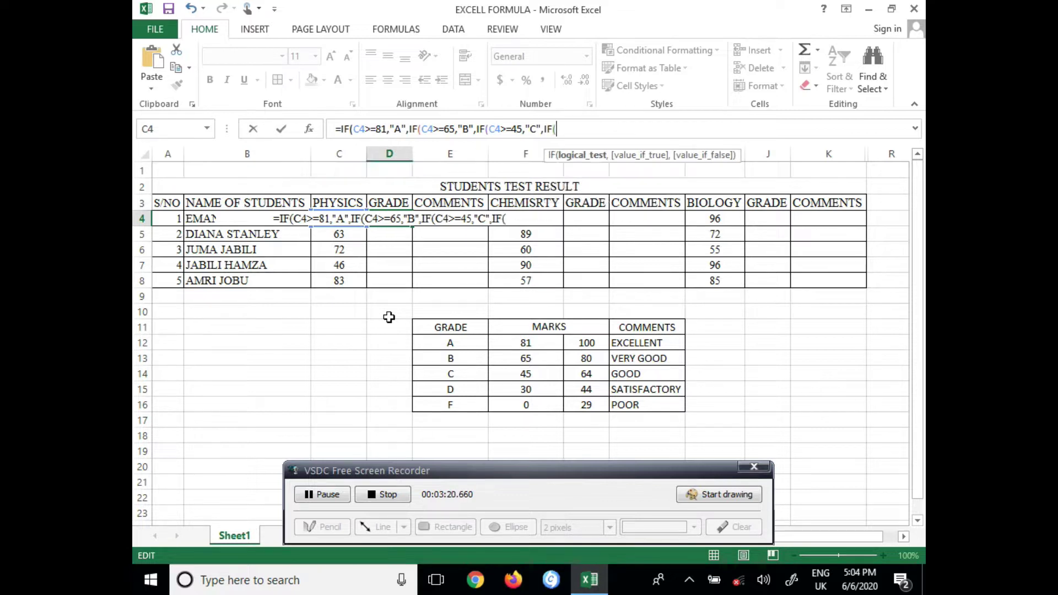
text(C4)
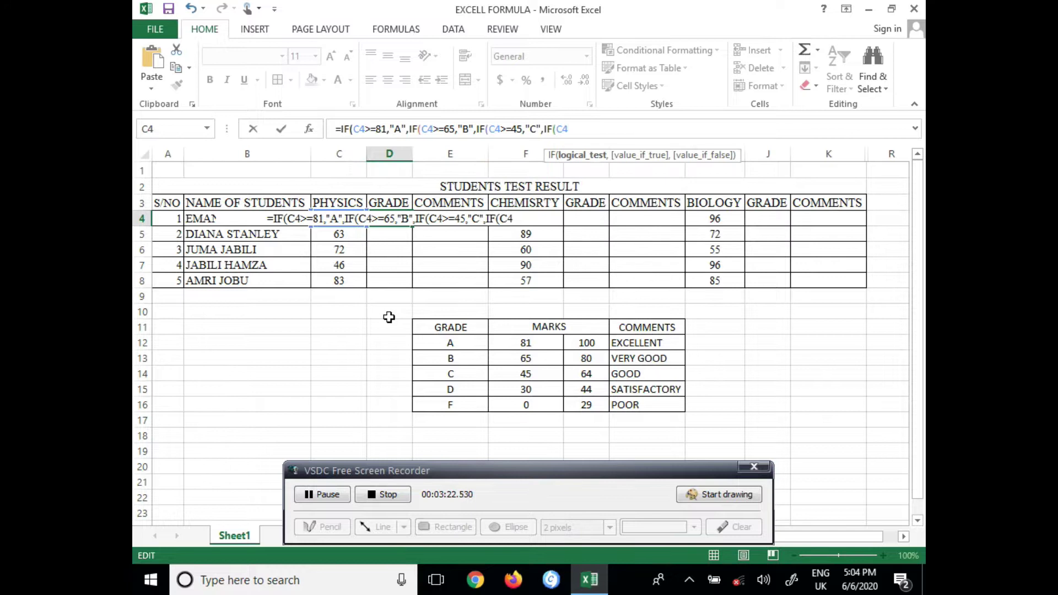
text(>=)
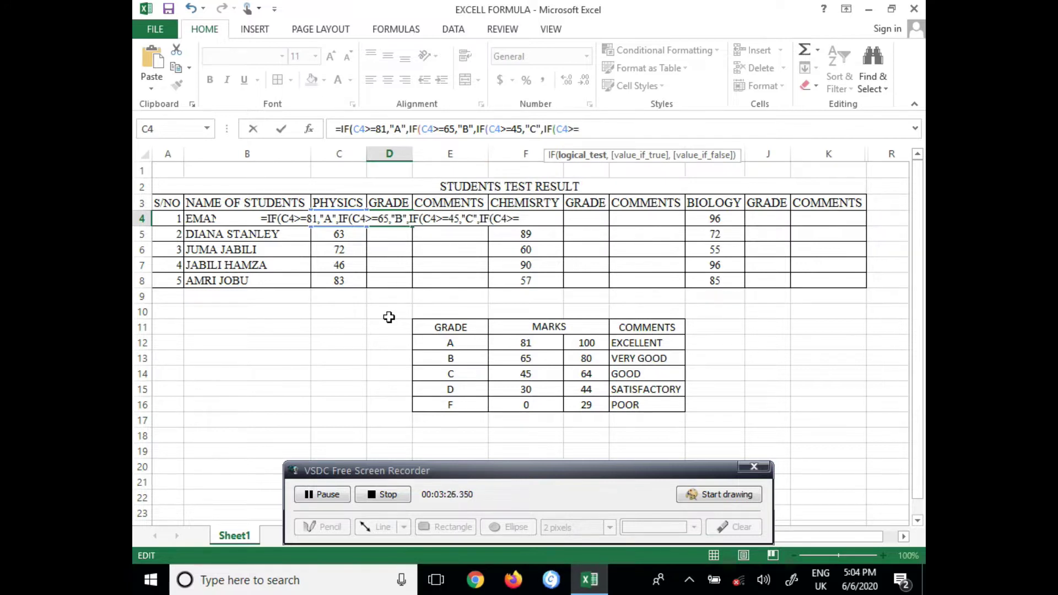
text(30)
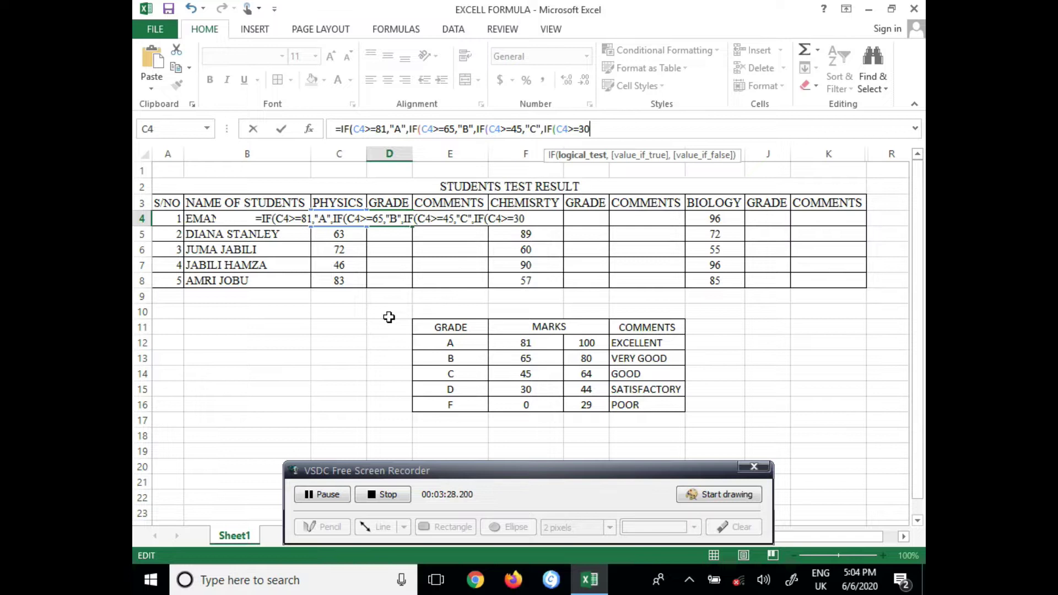
text(,"C)
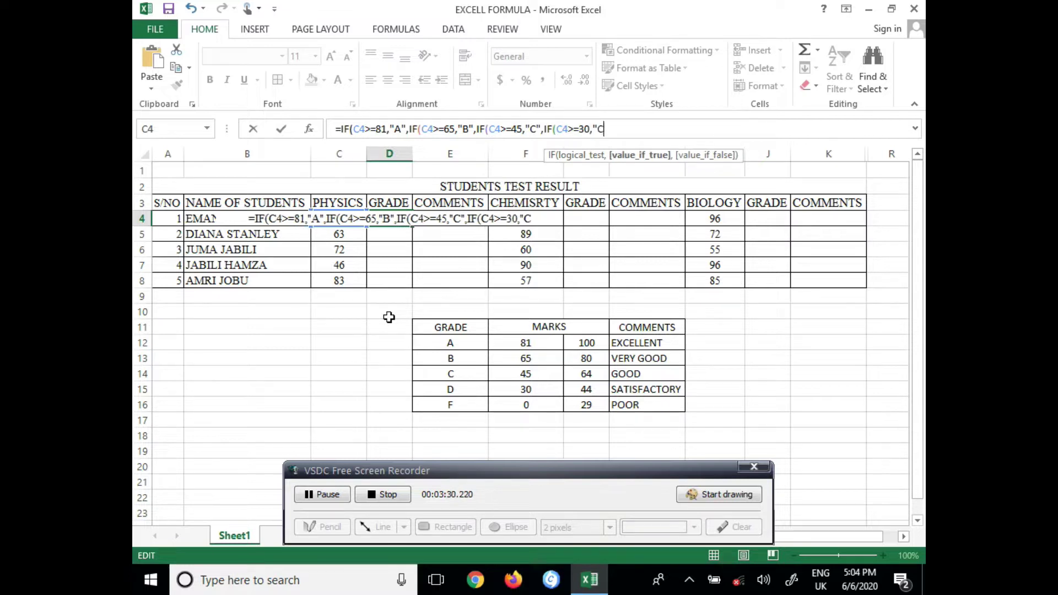
key(BackSpace)
text(D)
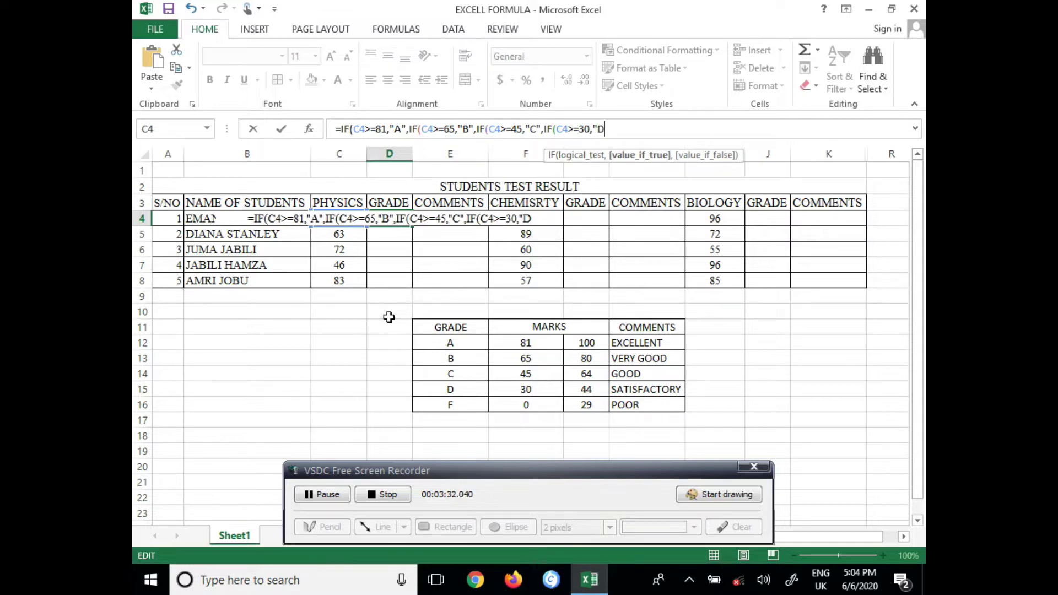
text(")
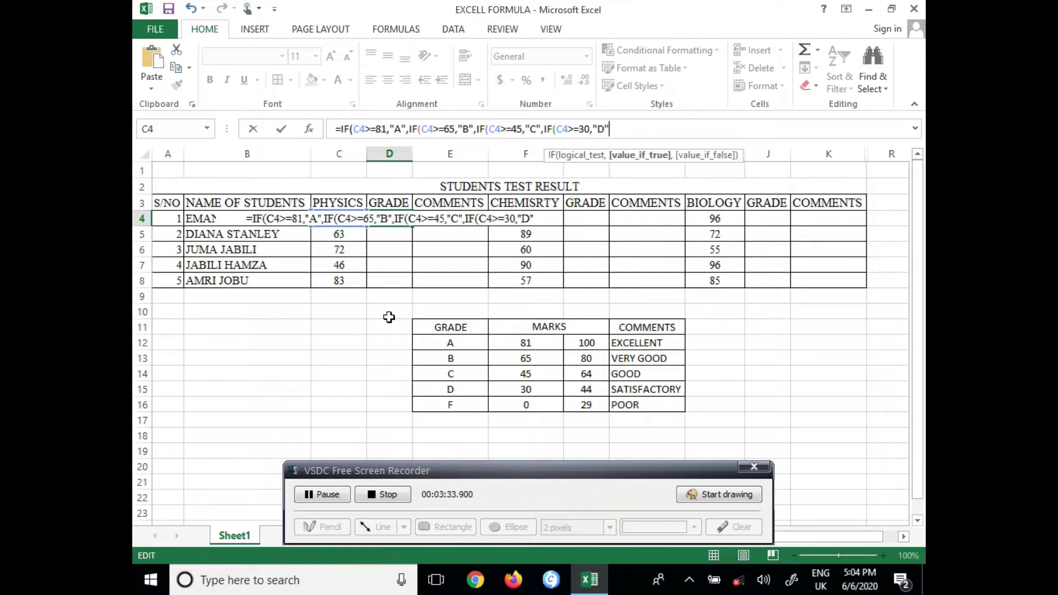
Complete the D4 formula with "F" as the grade for all other marks, ending in )))), and fill it down to D8
text(,)
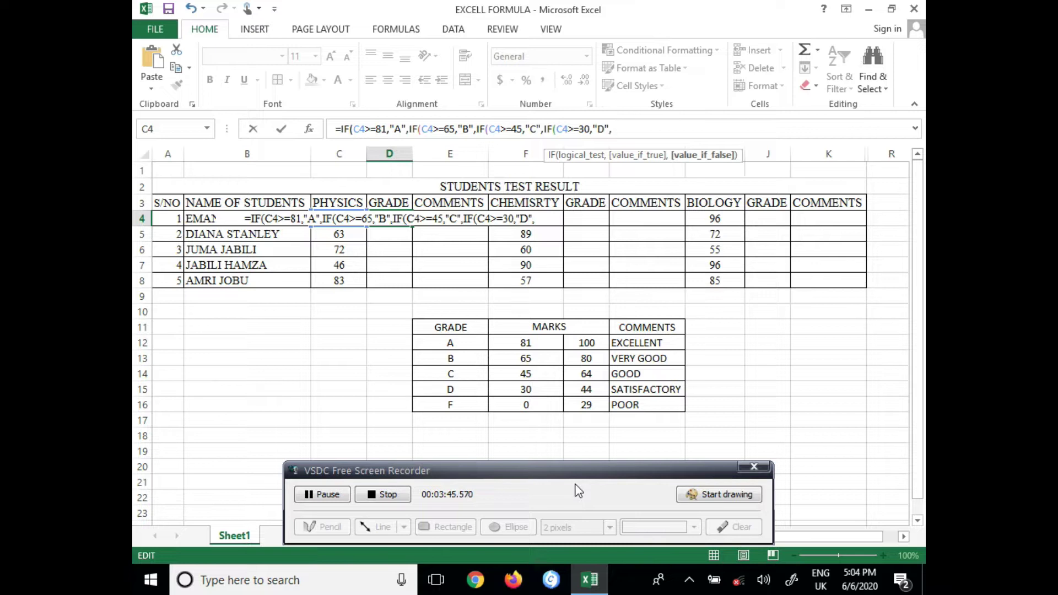
text(")
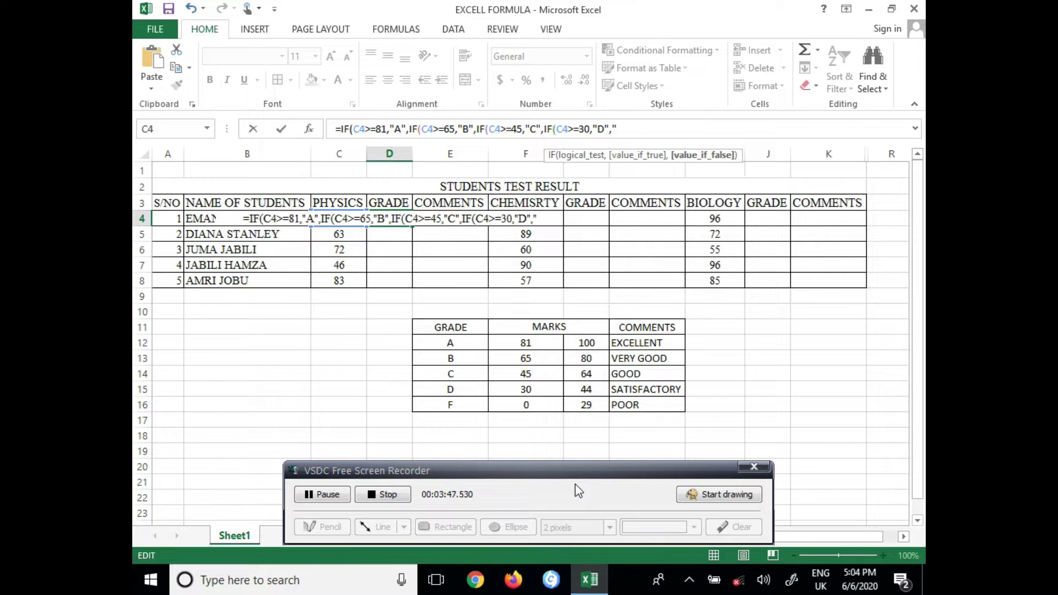
text(F)
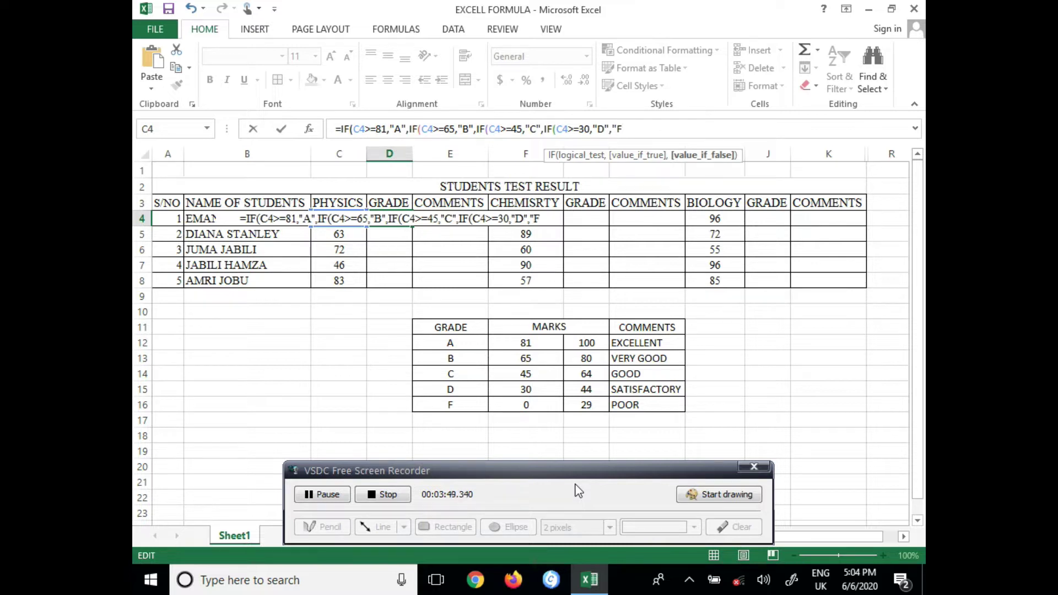
text(")
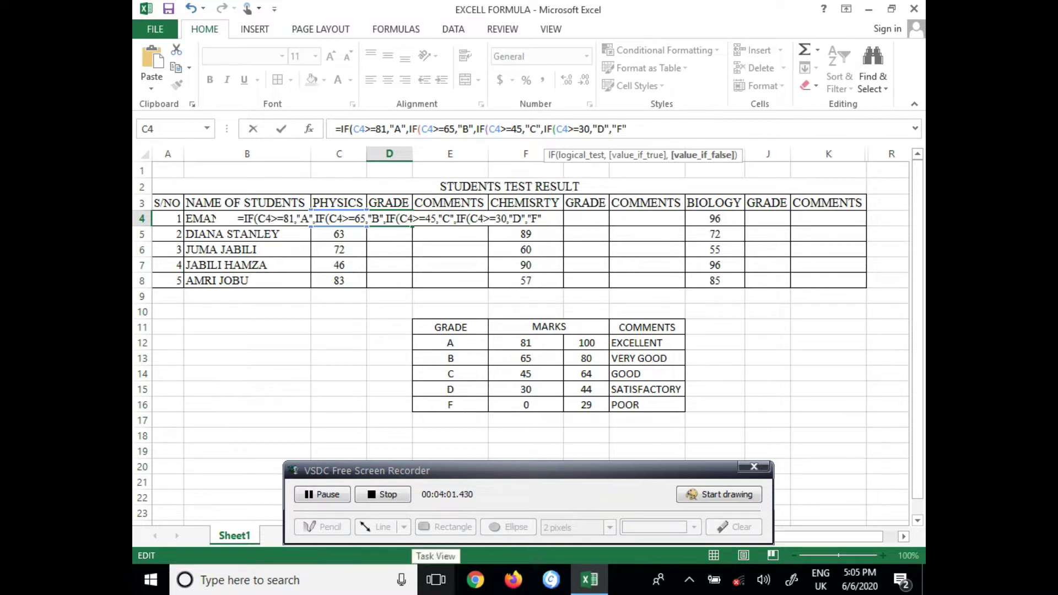
text()))))
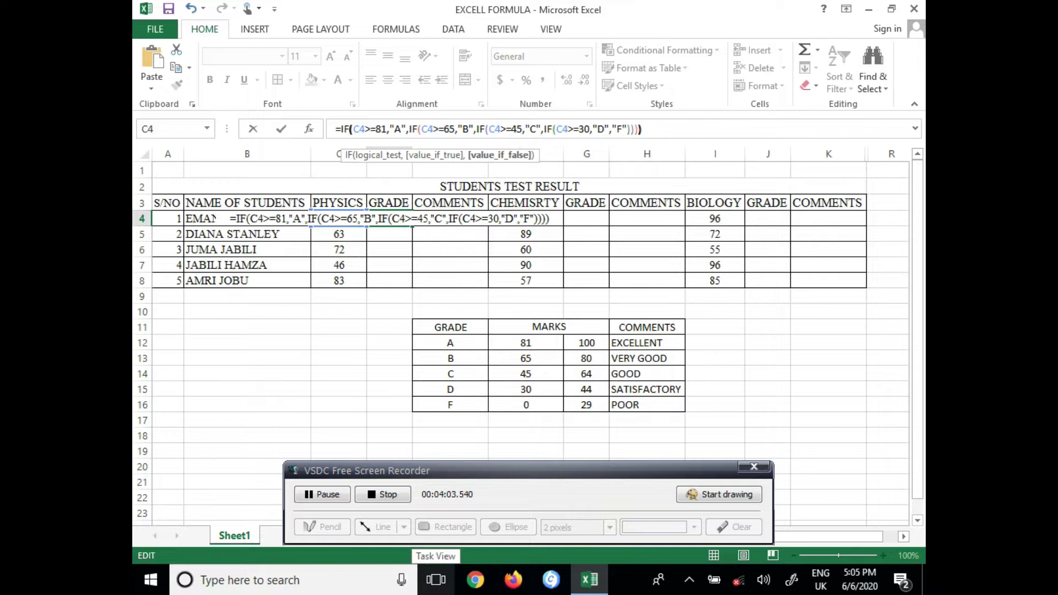
key(Return)
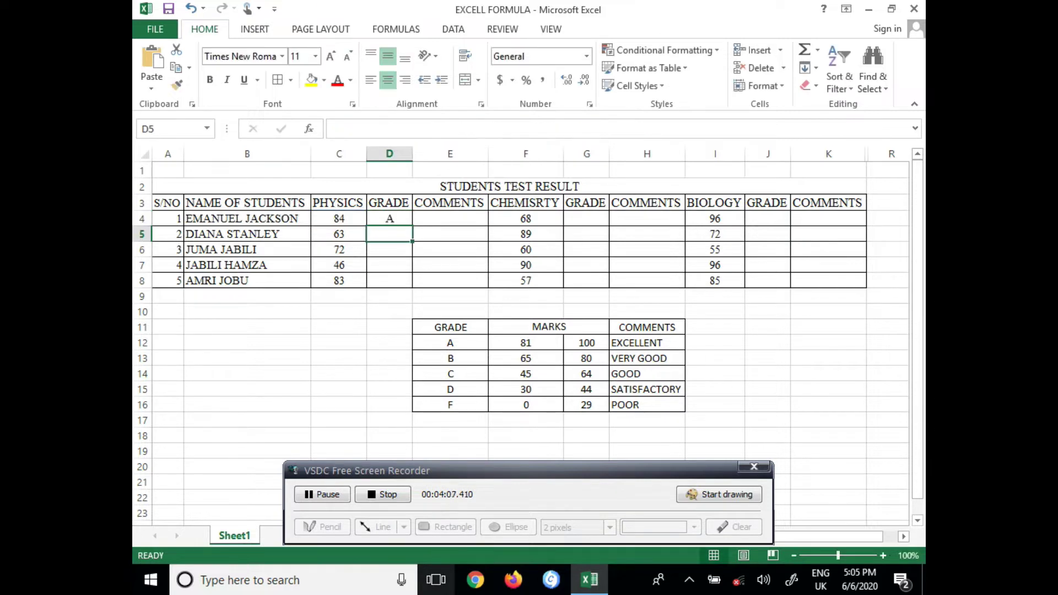
click(391, 221)
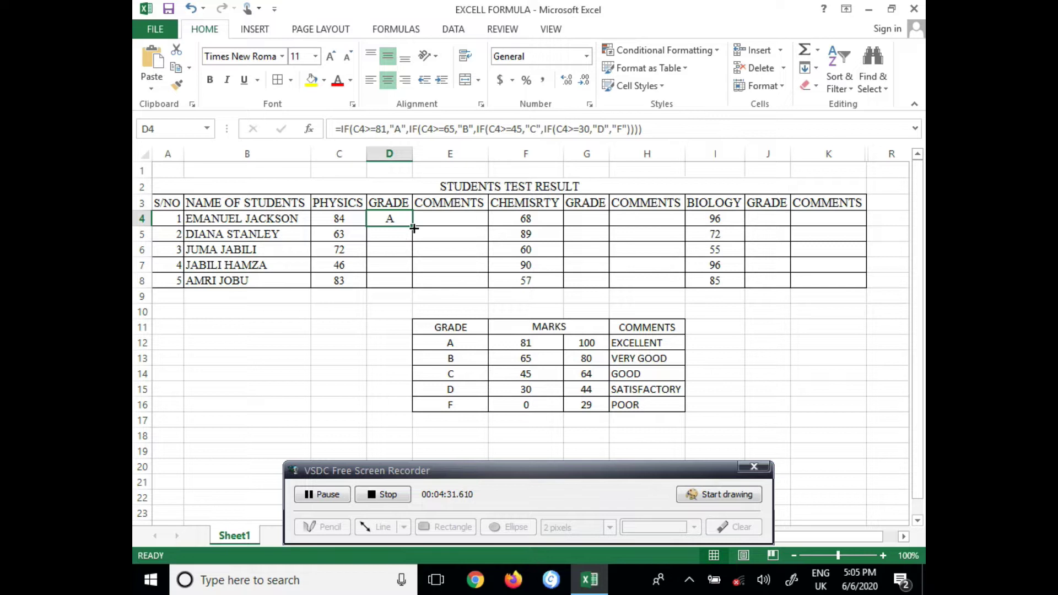
drag(414, 228, 418, 283)
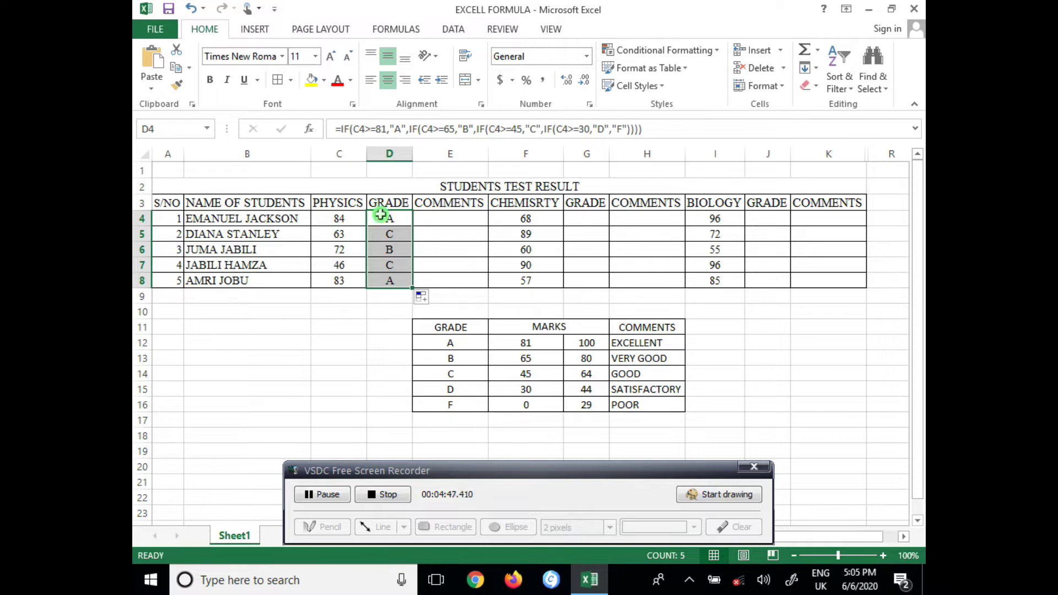
Copy the Physics grade formulas in D4:D8 into the Chemistry grades from G4 and the Biology grades from J4
drag(381, 216, 401, 282)
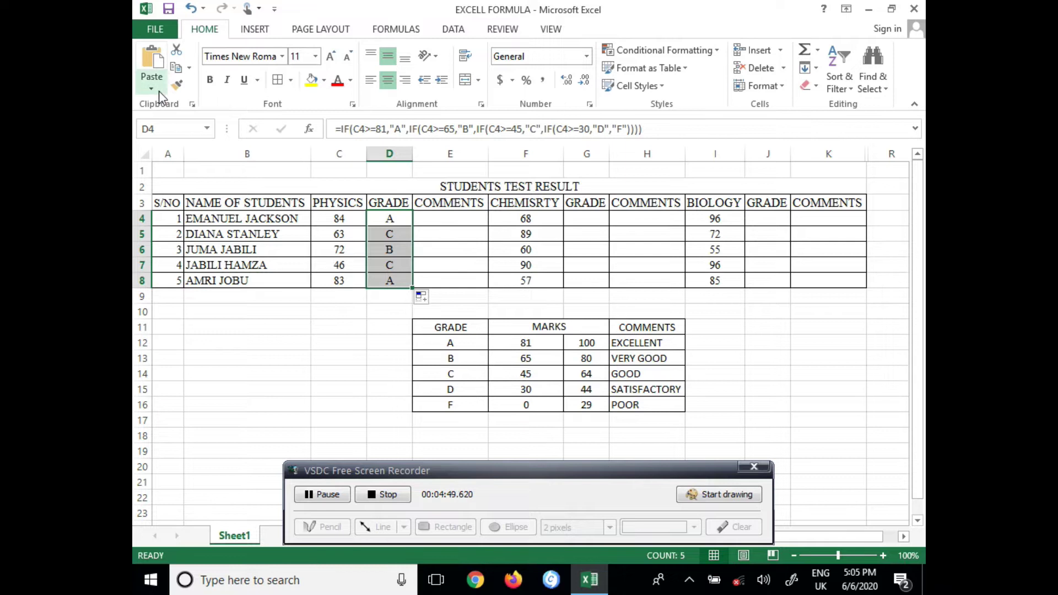
click(176, 66)
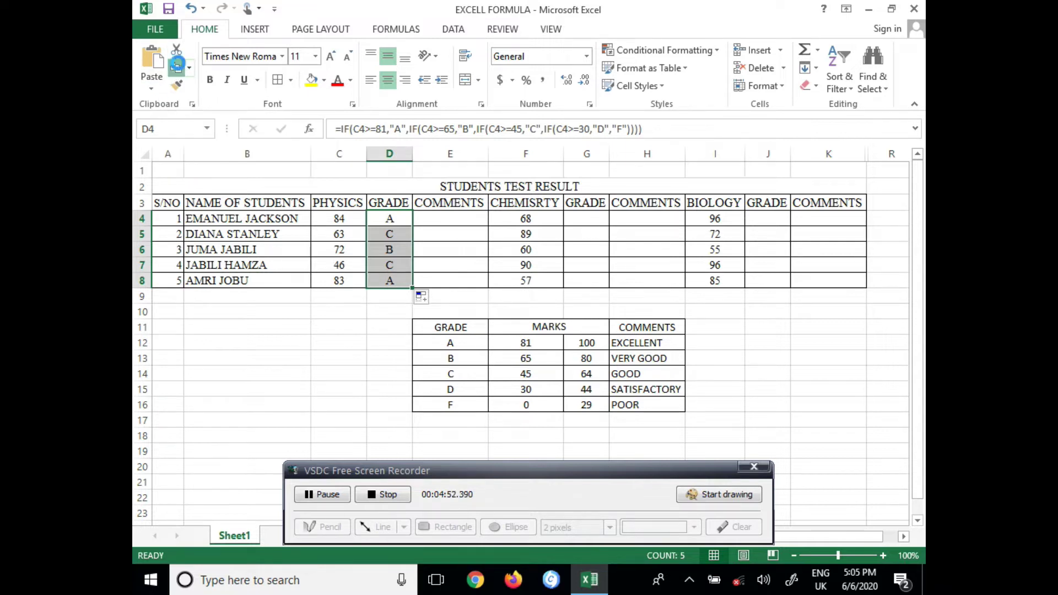
click(587, 218)
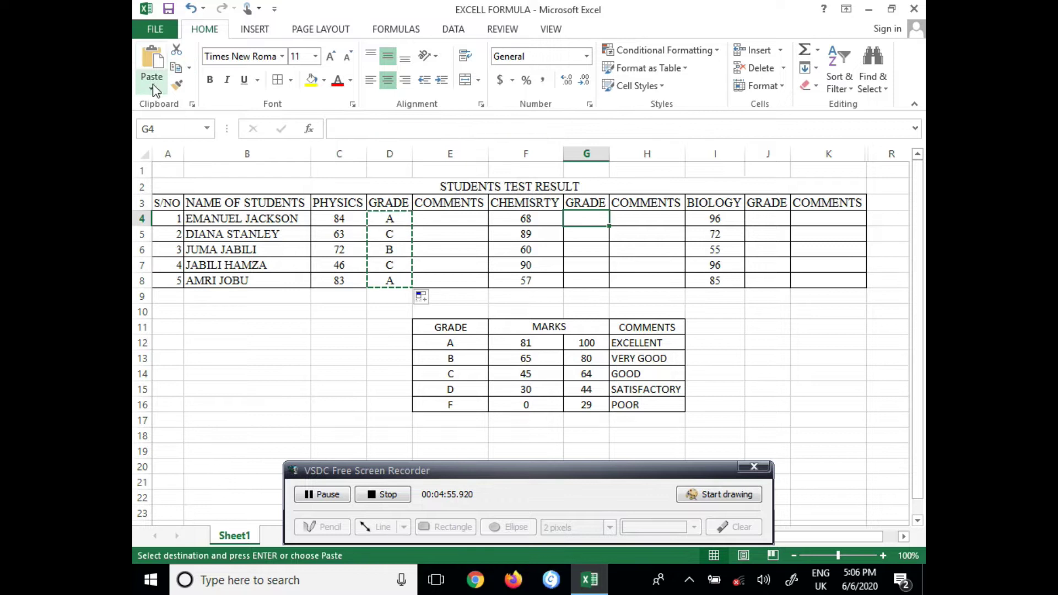
click(152, 61)
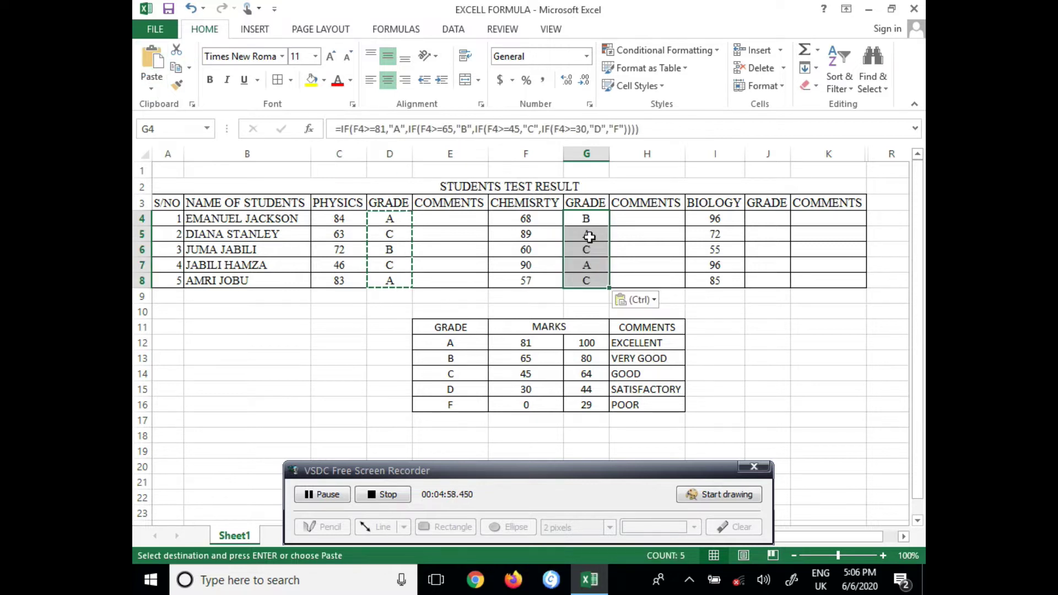
click(763, 222)
click(153, 63)
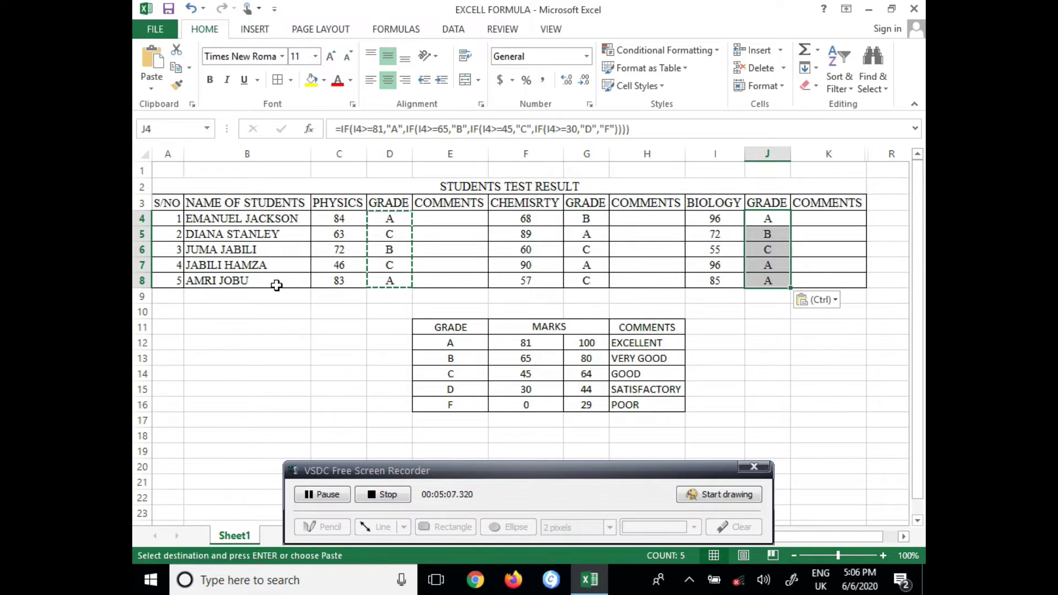
click(389, 219)
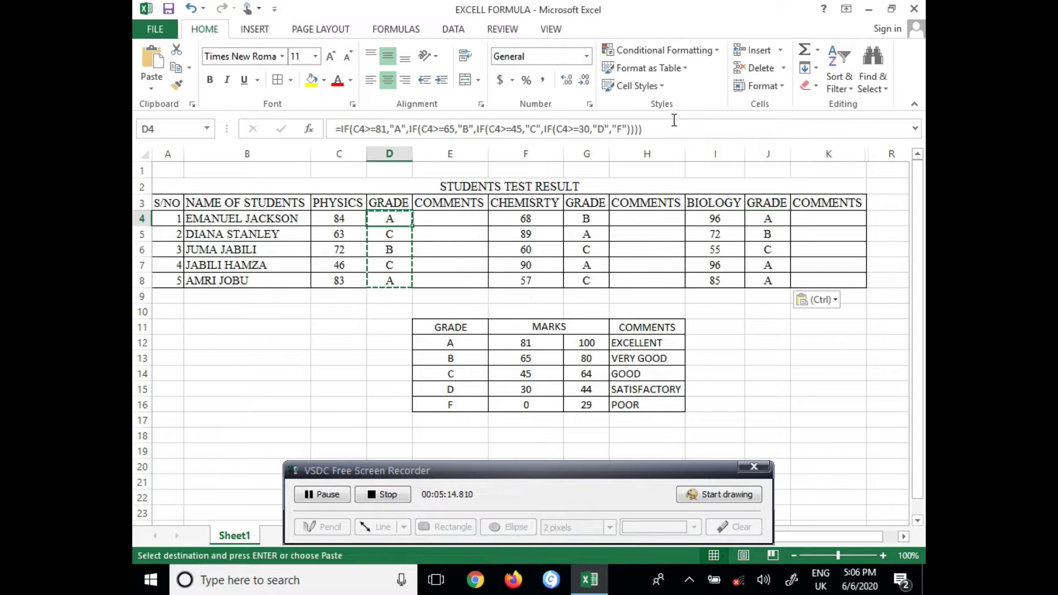
key(Escape)
drag(658, 126, 317, 128)
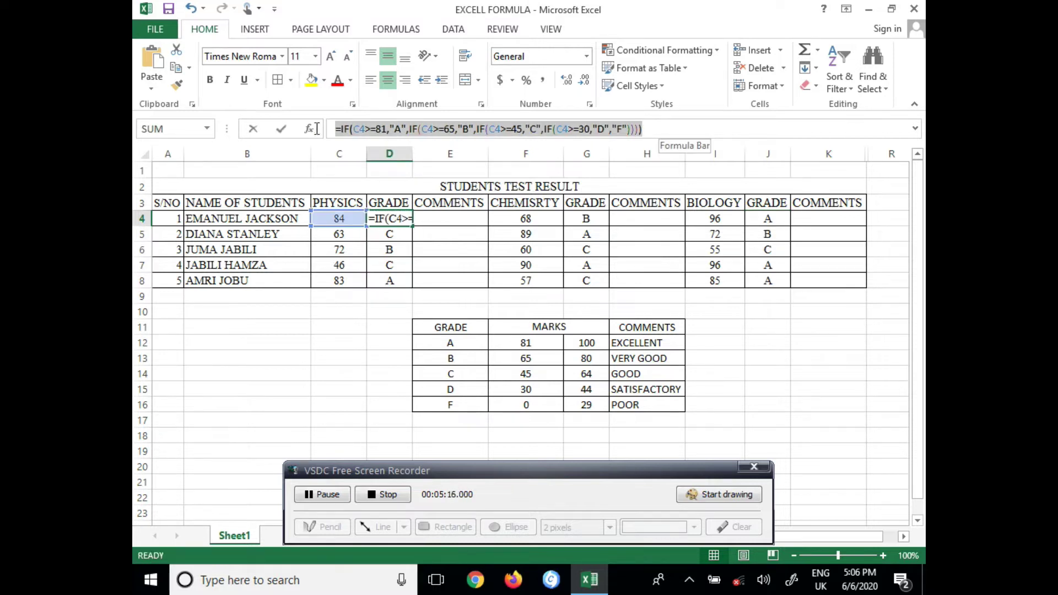
right_click(357, 131)
click(401, 153)
text(=)
click(446, 220)
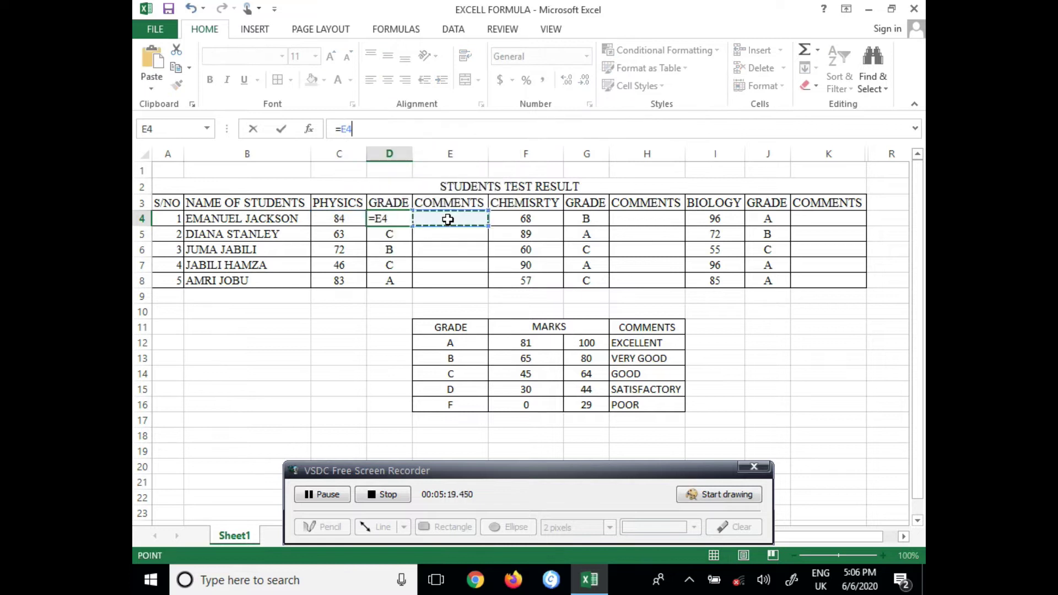
key(ctrl+z)
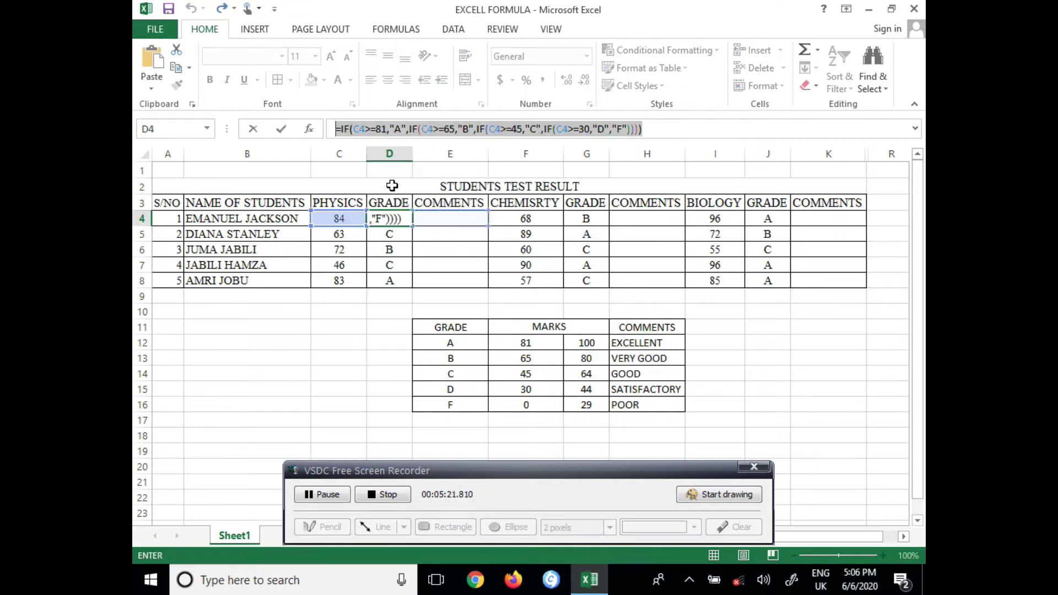
key(Escape)
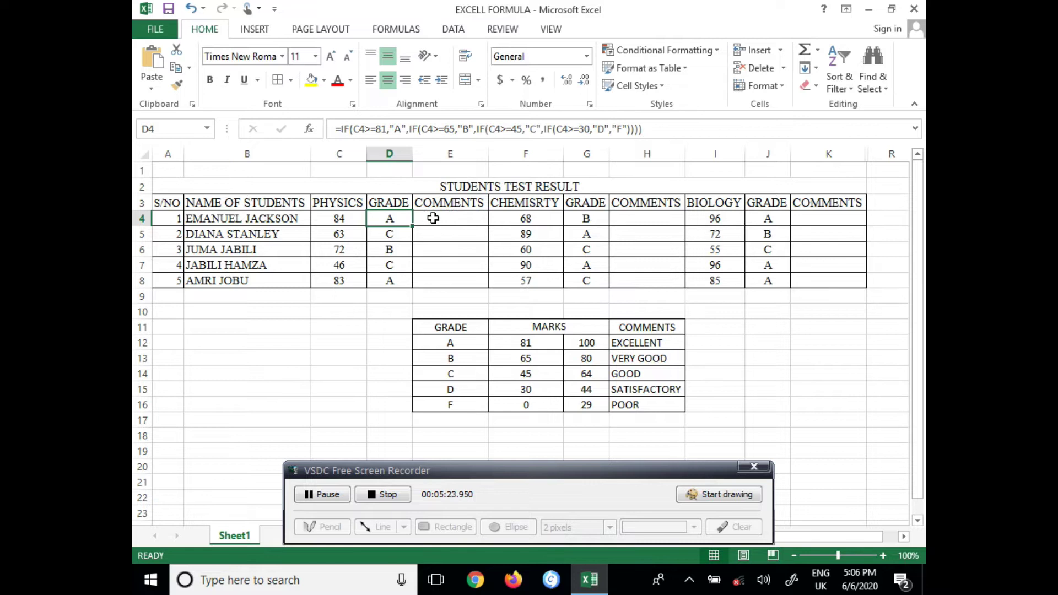
Paste the Physics grade formula into E4 and replace its "A" result with "EXCELLENT"
click(433, 219)
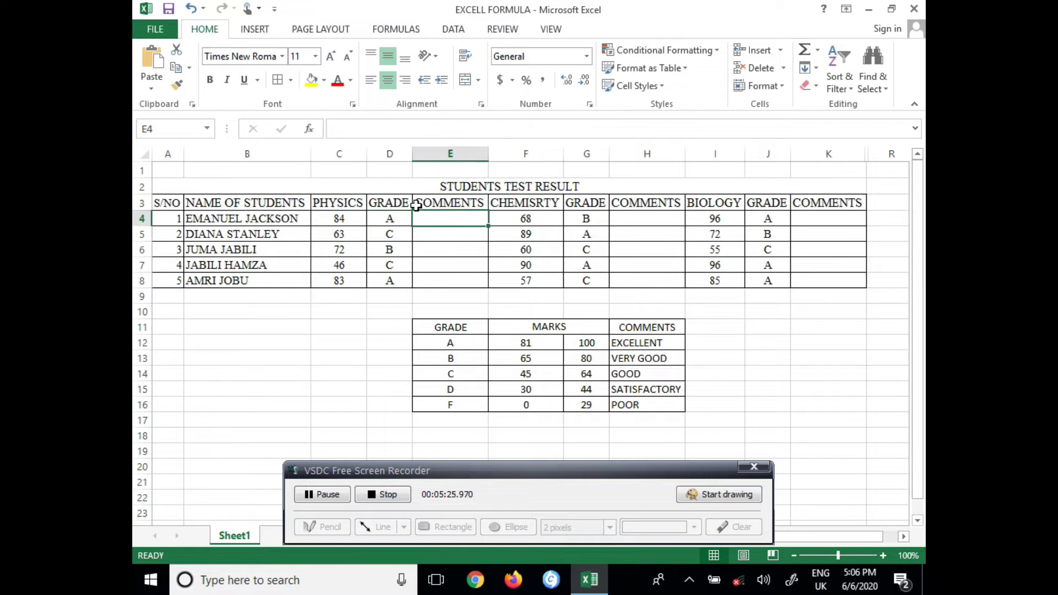
click(400, 133)
click(152, 64)
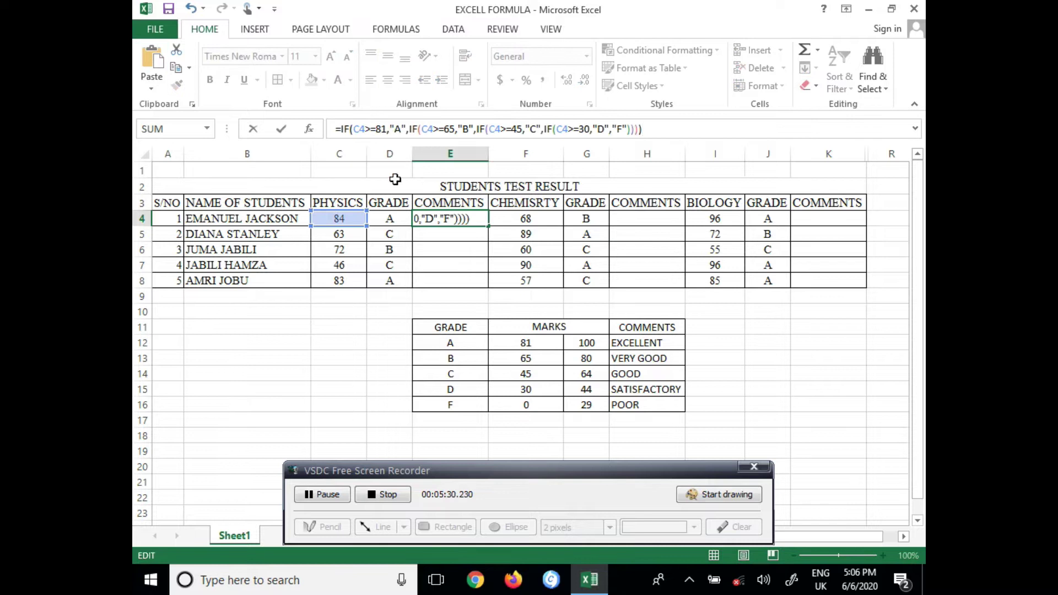
click(400, 129)
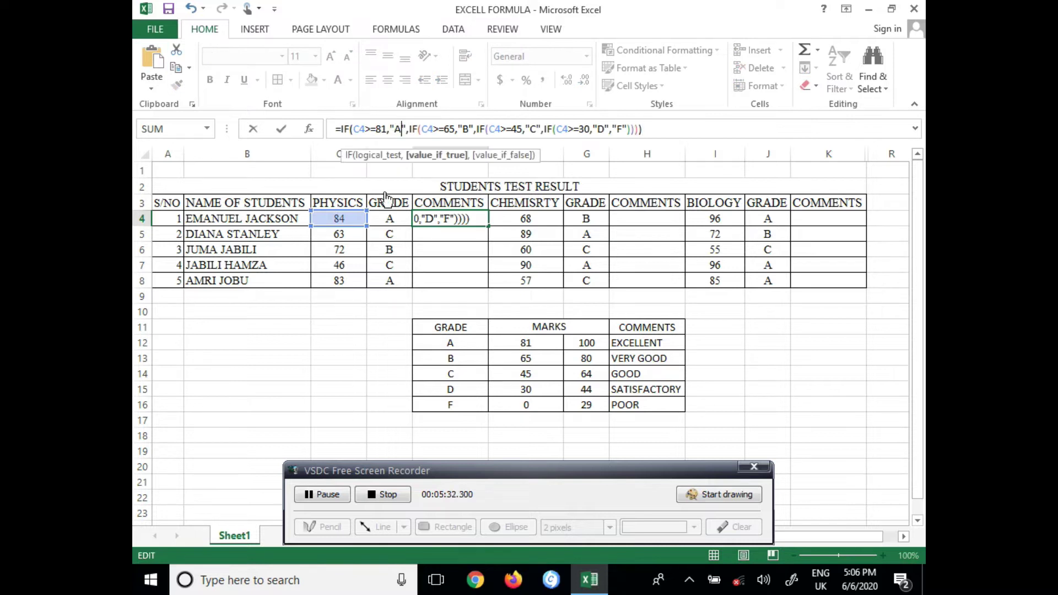
key(BackSpace)
text(EXCELLEN)
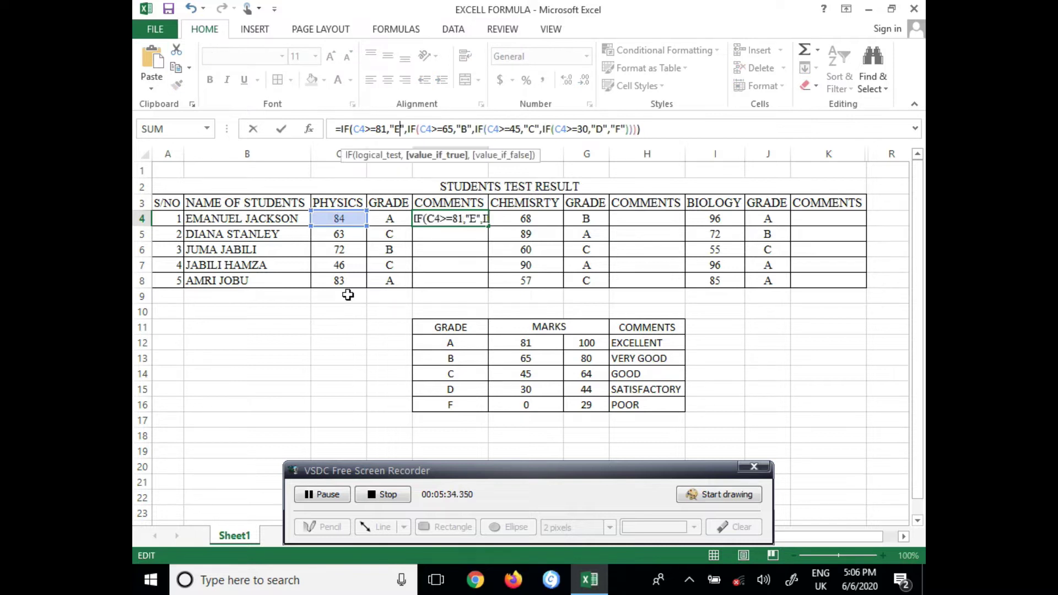
text(T)
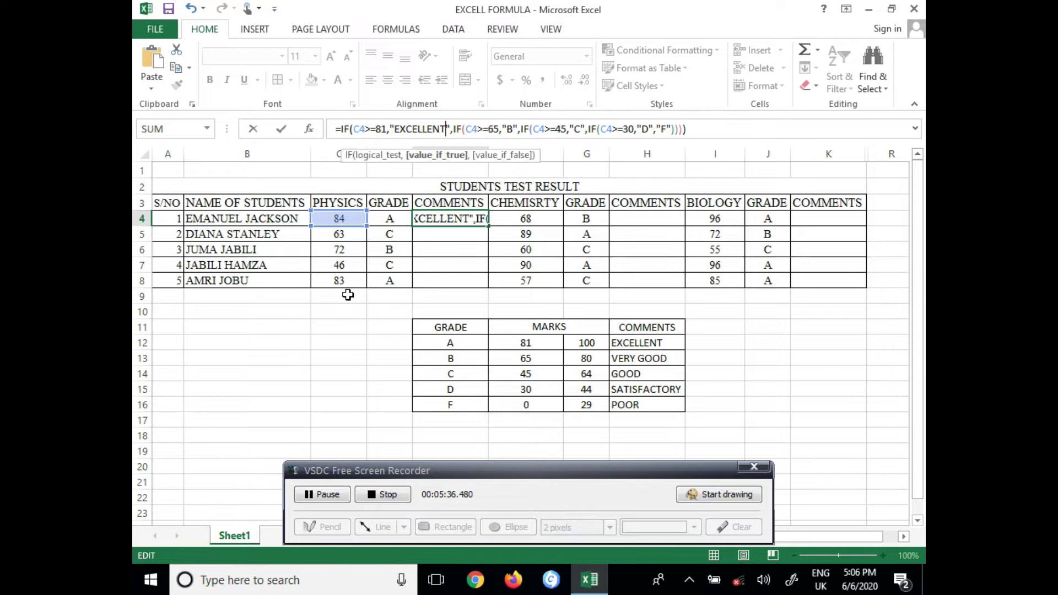
In the E4 formula, replace the "B" result with "VERY GOOD" and the "C" result with "GOOD"
click(512, 129)
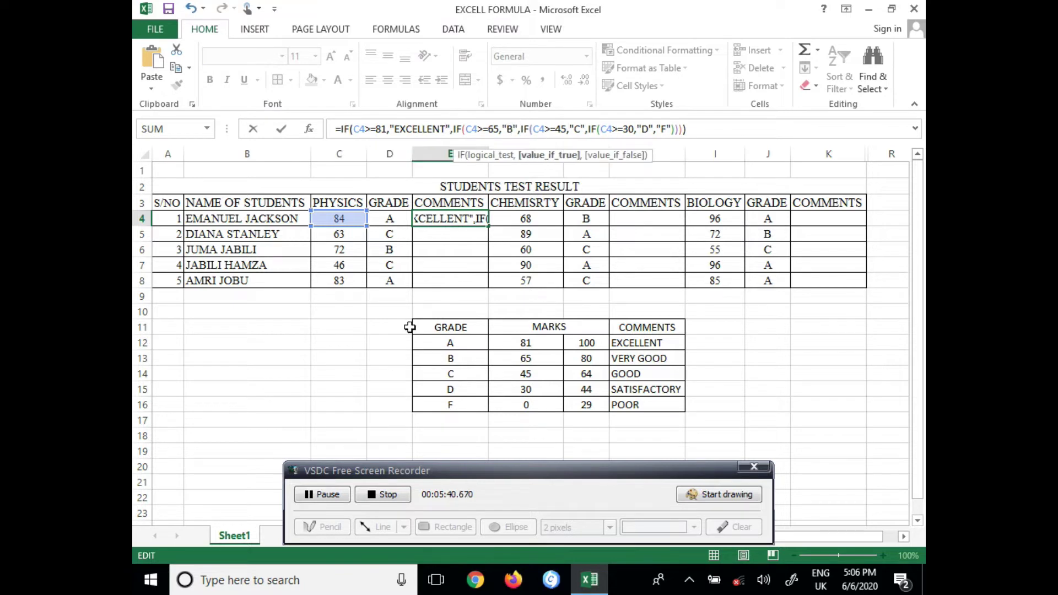
key(BackSpace)
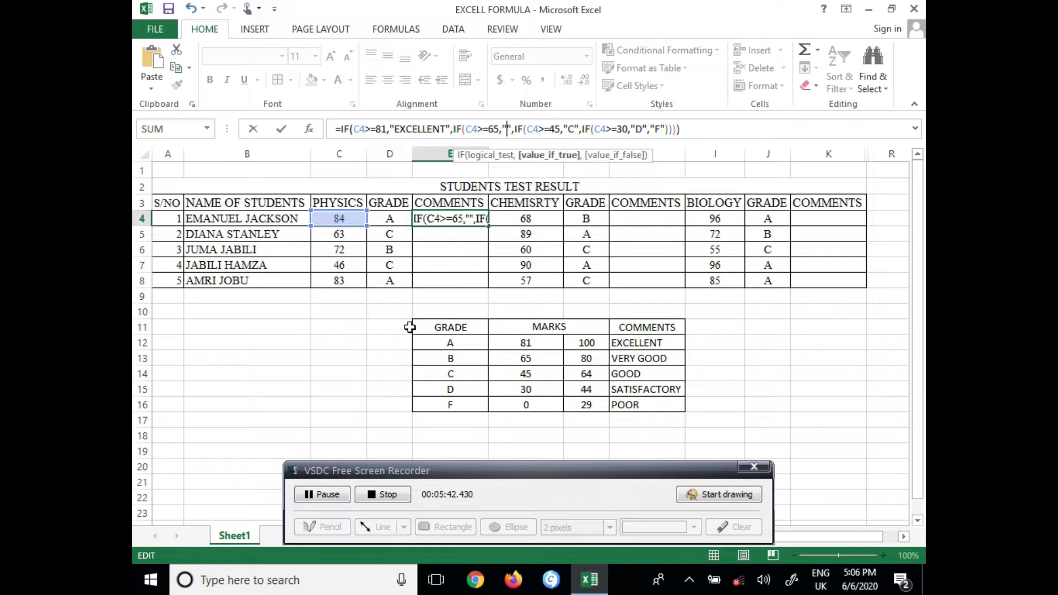
text(VERY GOOD)
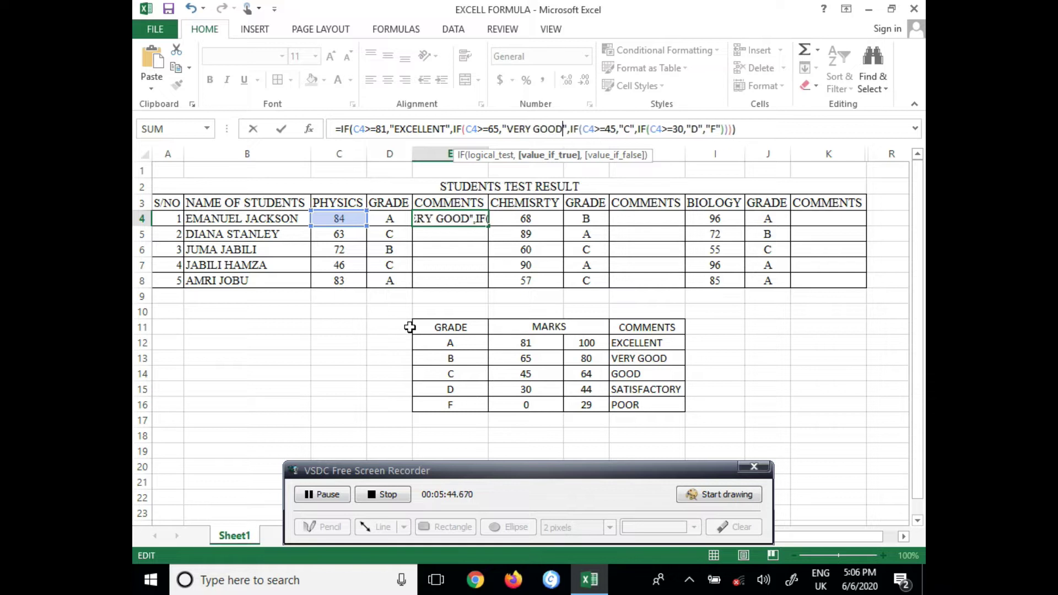
click(630, 130)
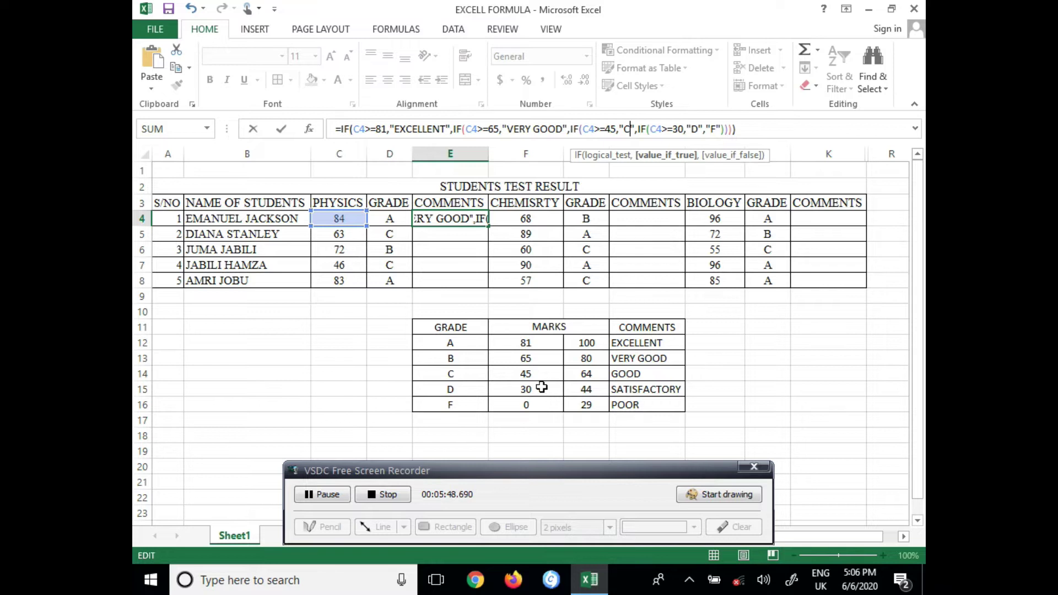
key(BackSpace)
text(GOO)
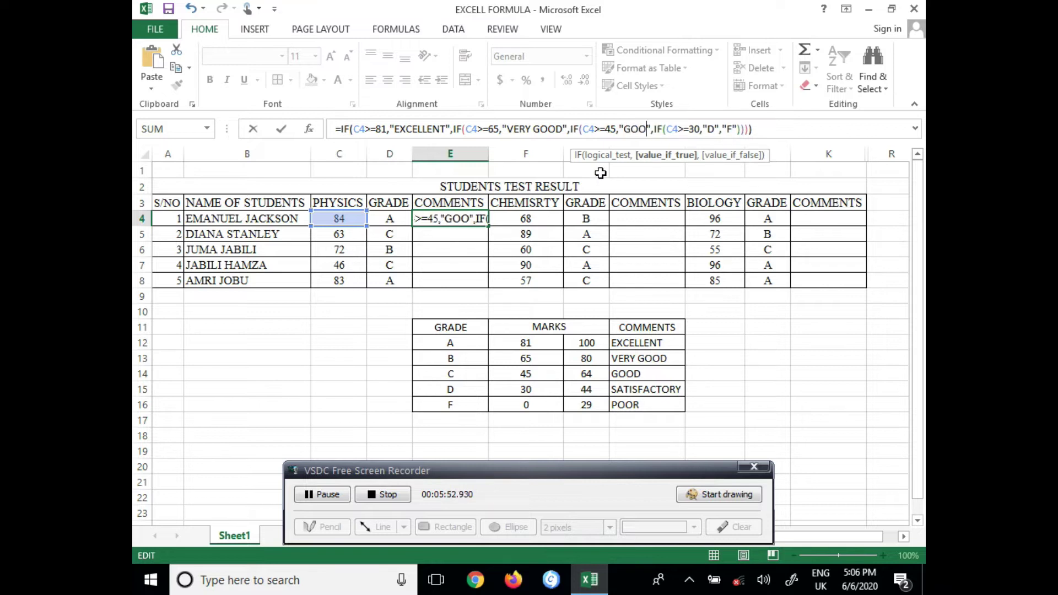
text(D)
Replace the "D" result in the E4 formula with "SATISFACTORY"
click(722, 131)
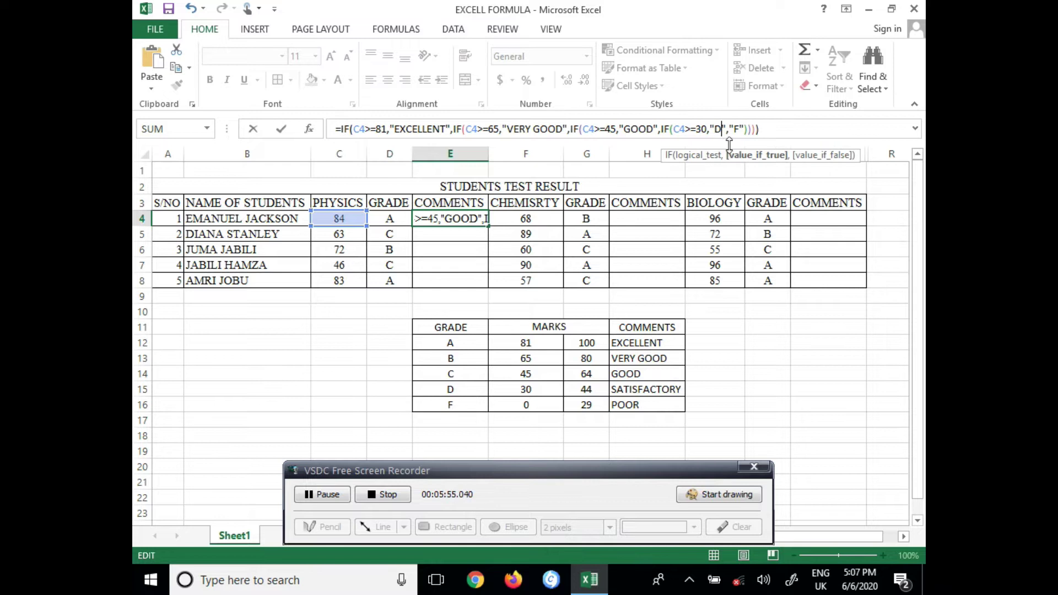
key(BackSpace)
text(SATISFACT)
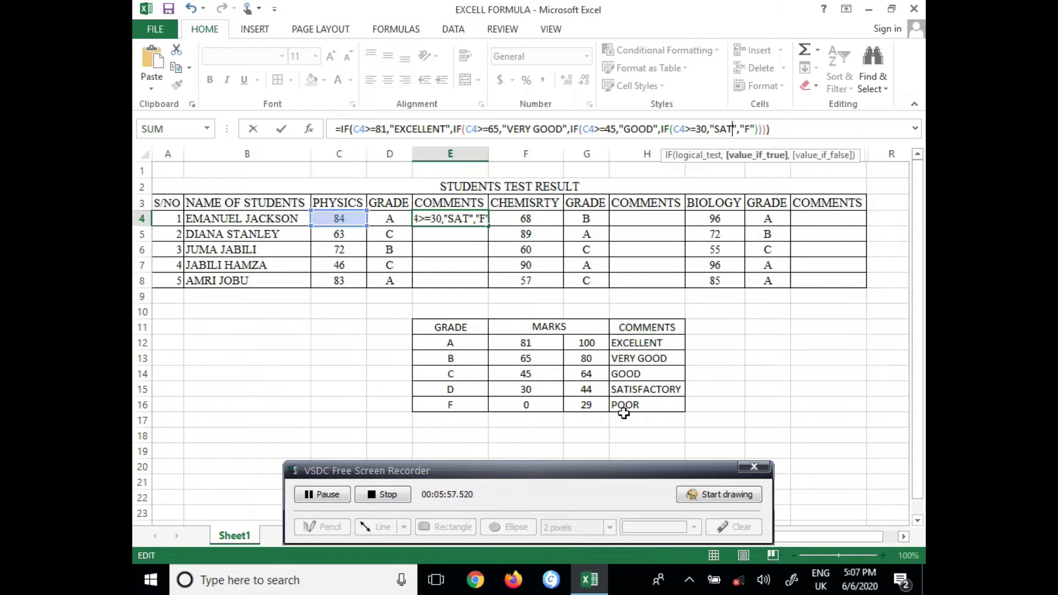
text(ORY)
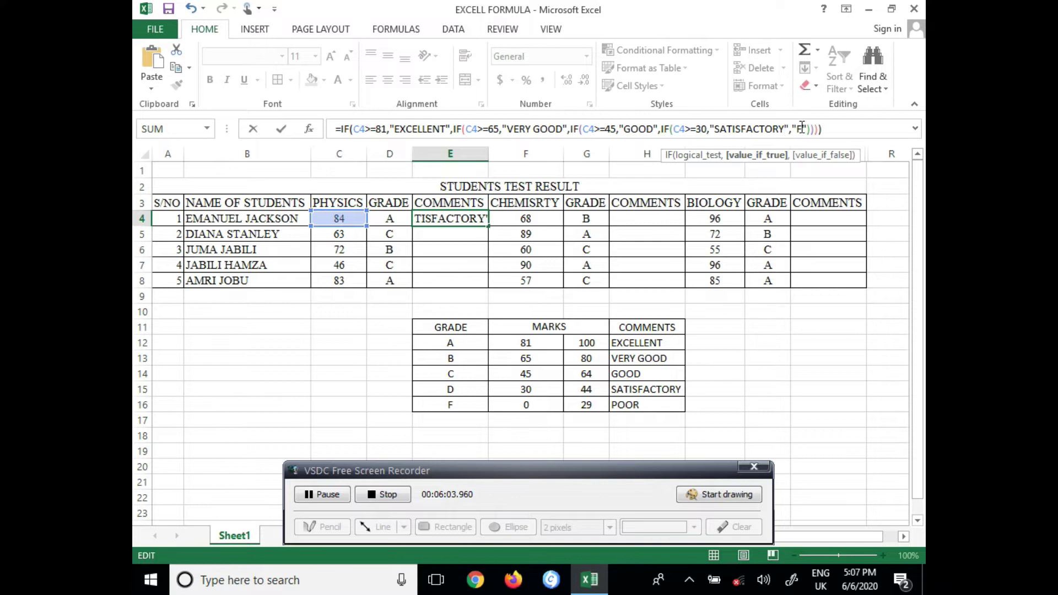
Replace the final "F" result in the E4 formula with "POOR" and enter the formula
key(Right)
key(Right)
key(Right)
key(Right)
key(BackSpace)
text(POO)
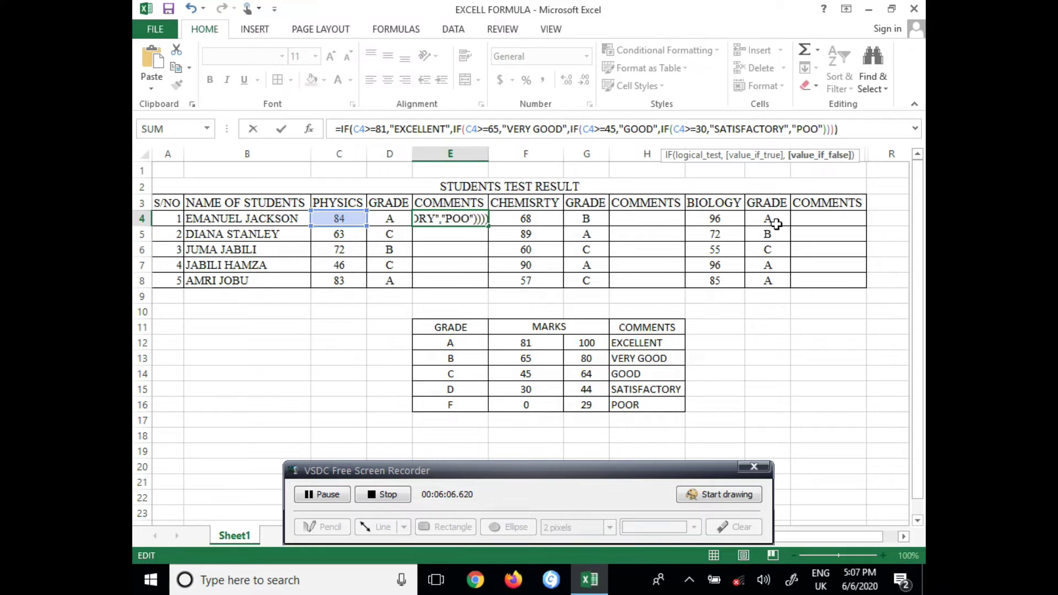
text(R)
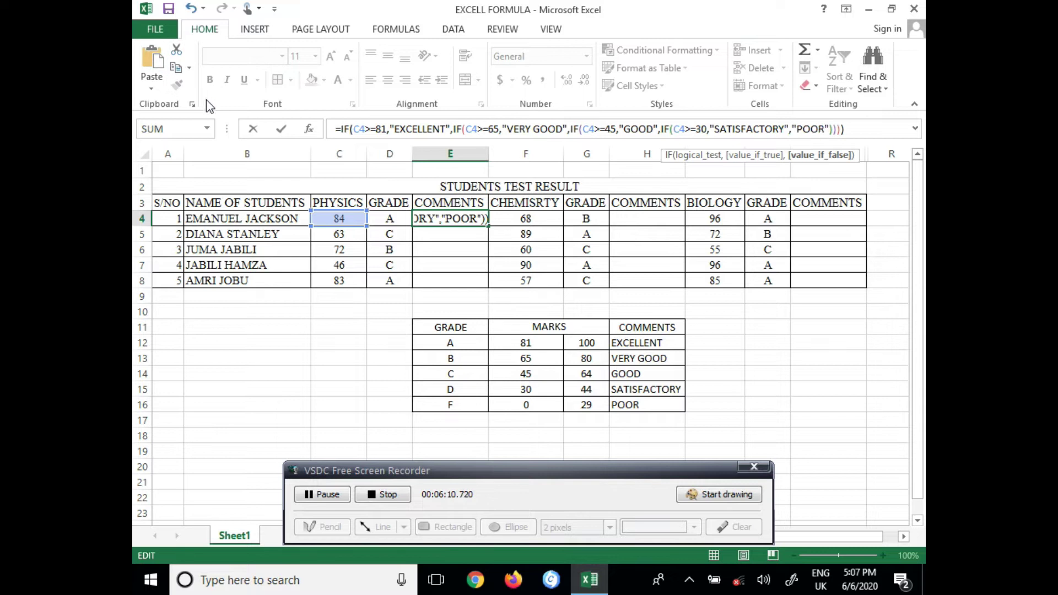
key(ctrl+Return)
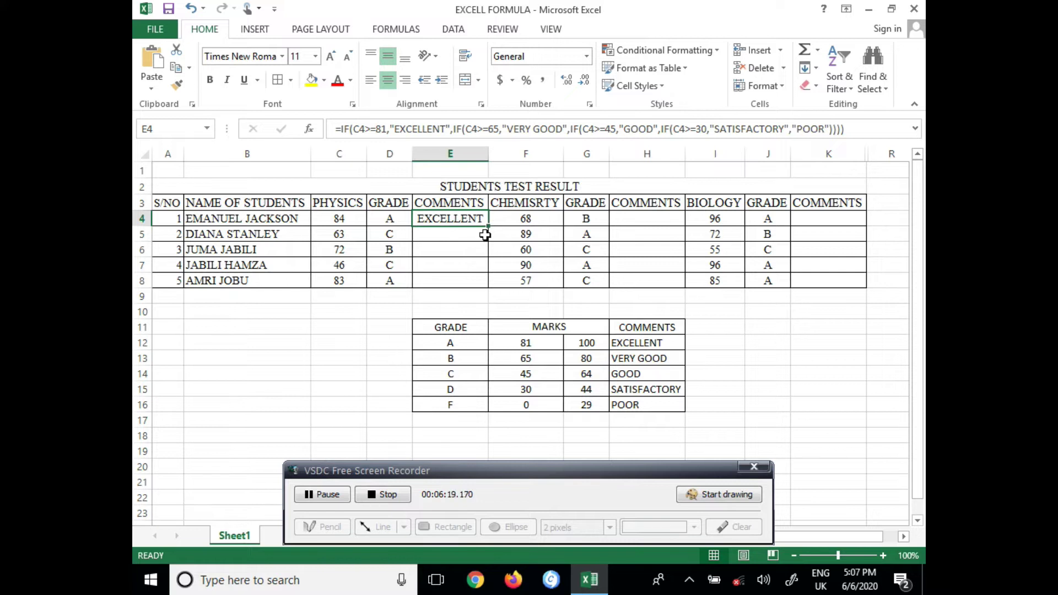
drag(488, 226, 507, 304)
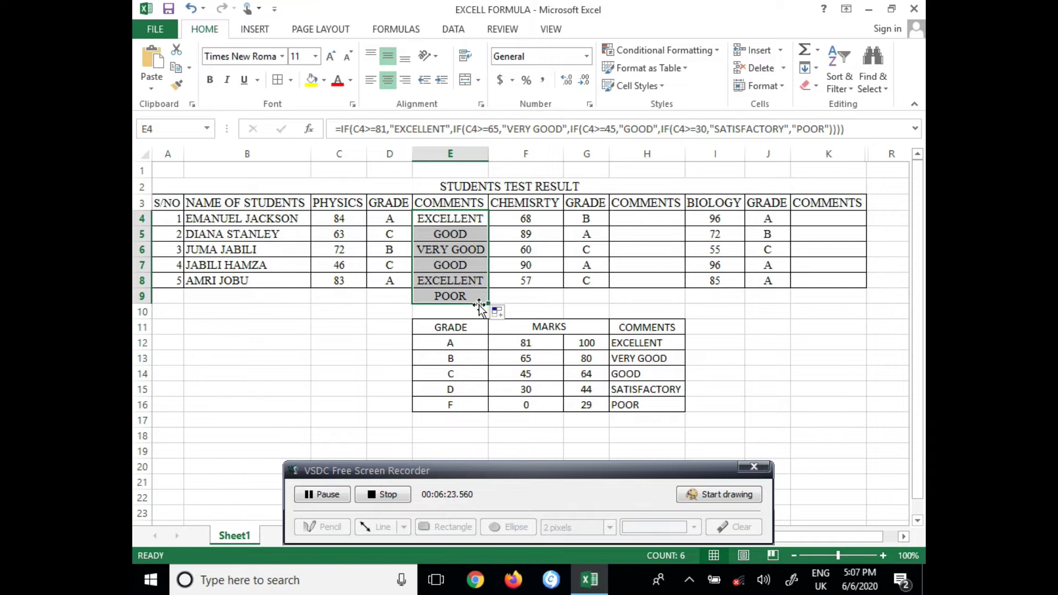
text(Z)
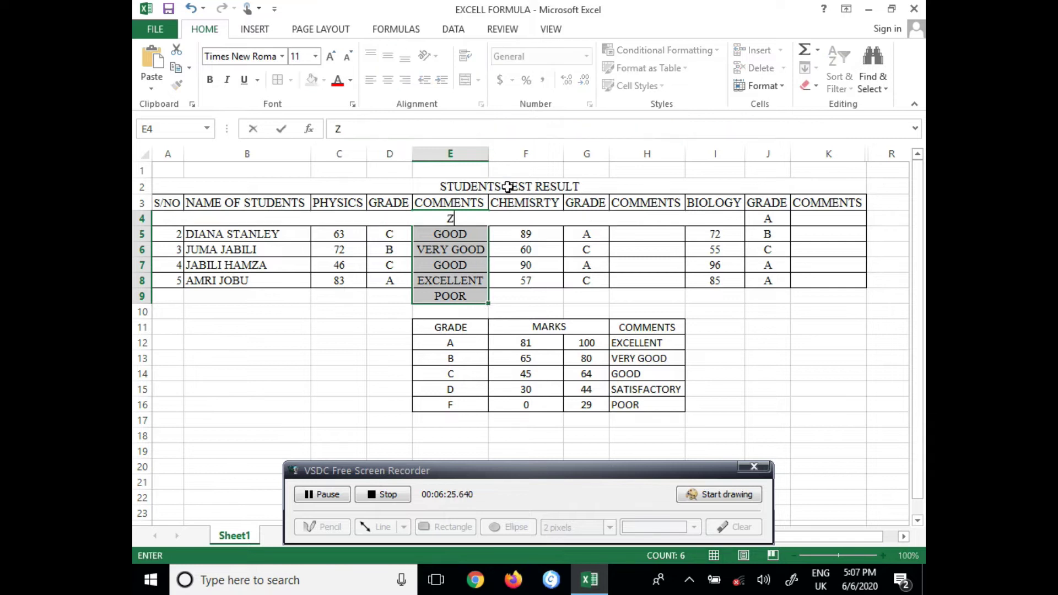
key(BackSpace)
key(ctrl+z)
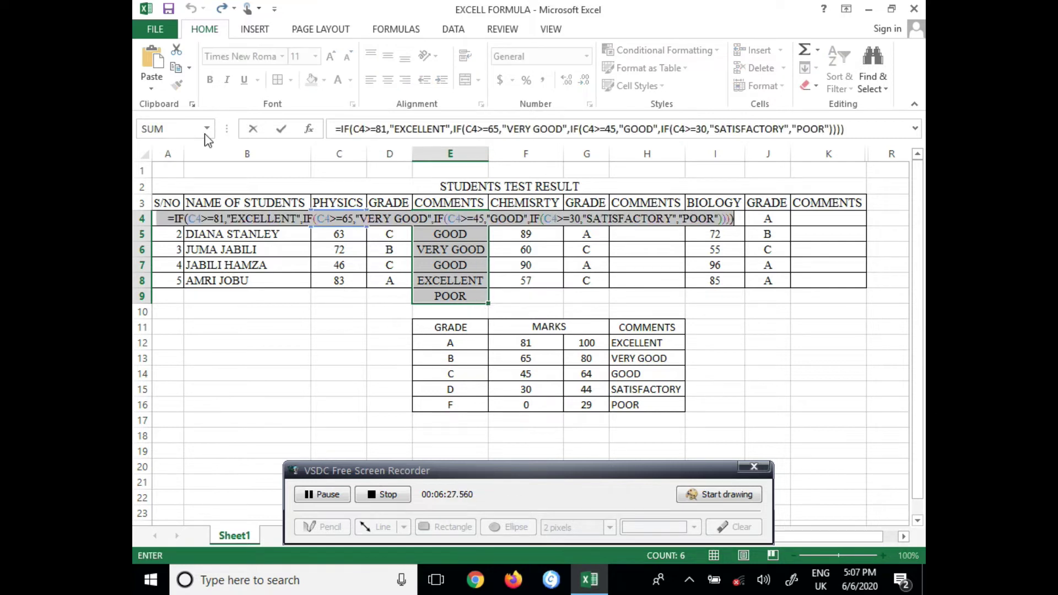
key(Escape)
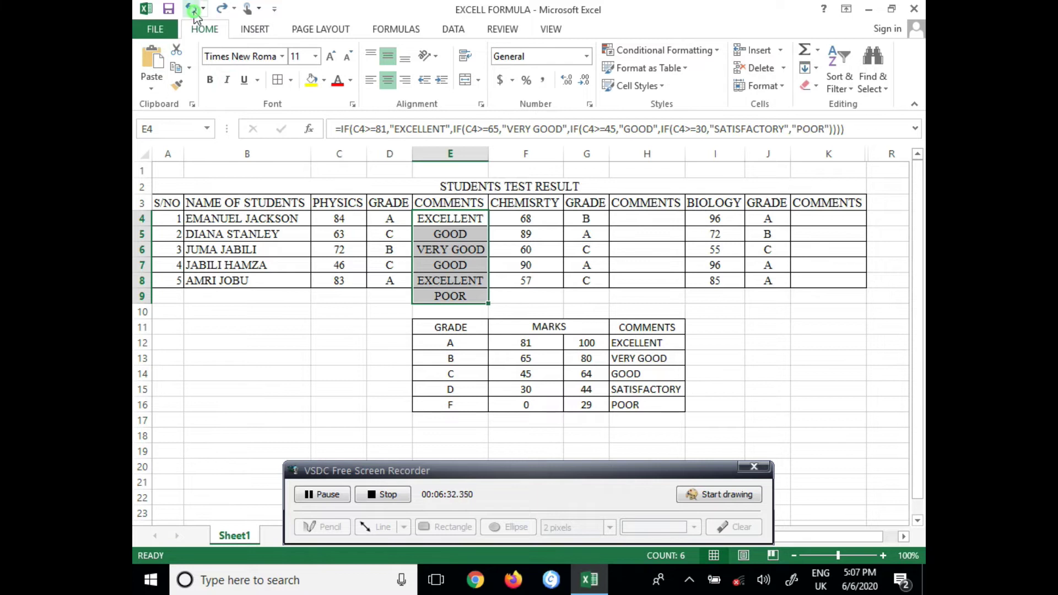
click(193, 9)
Fill the E4 comment formula down to E8 and copy E4:E8 into the Chemistry comments from H4
drag(488, 226, 490, 285)
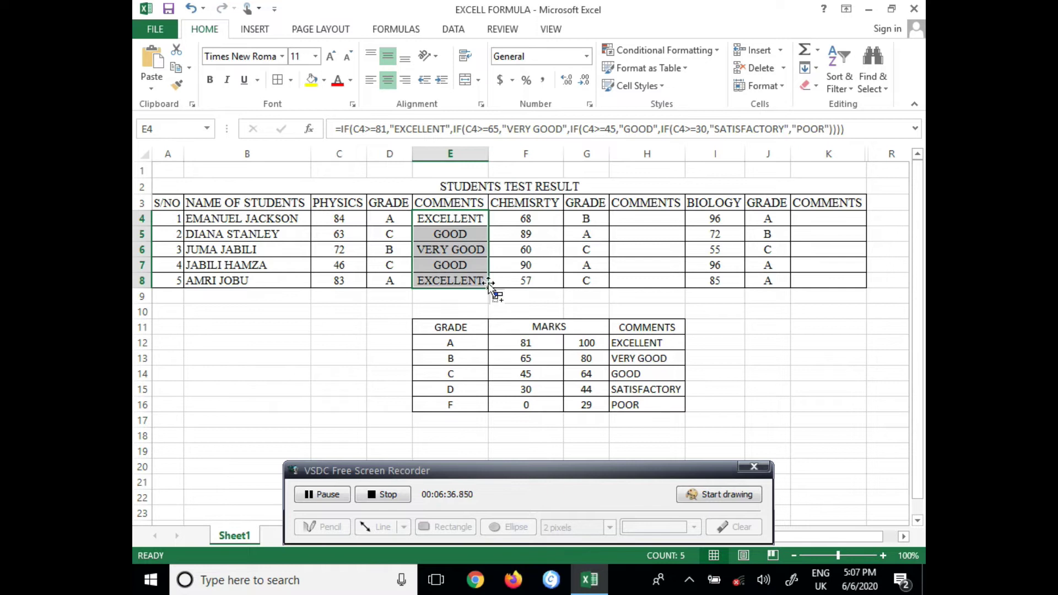
drag(455, 218, 460, 279)
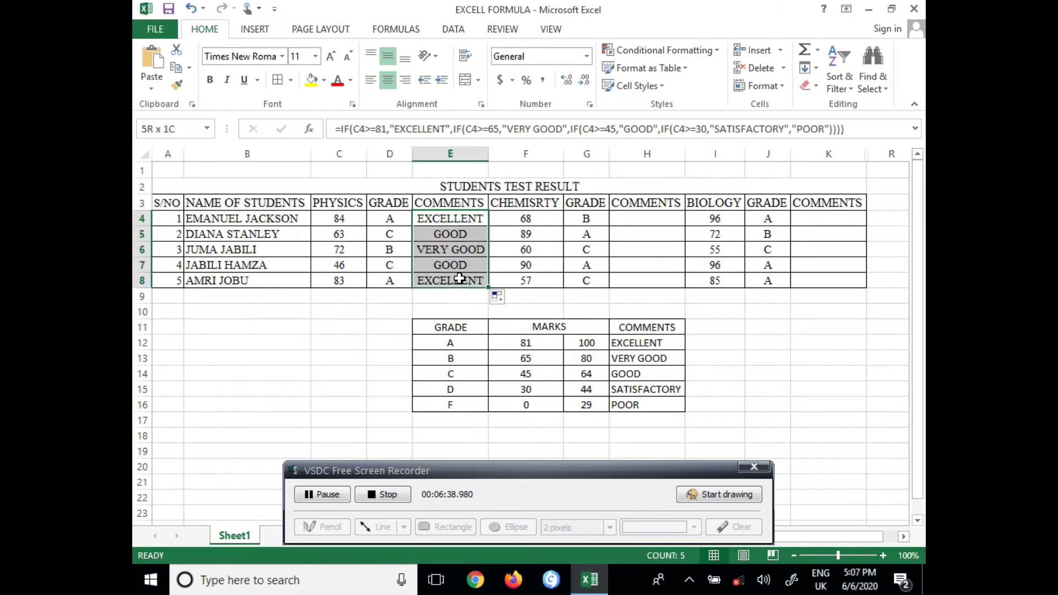
click(647, 218)
key(ctrl+v)
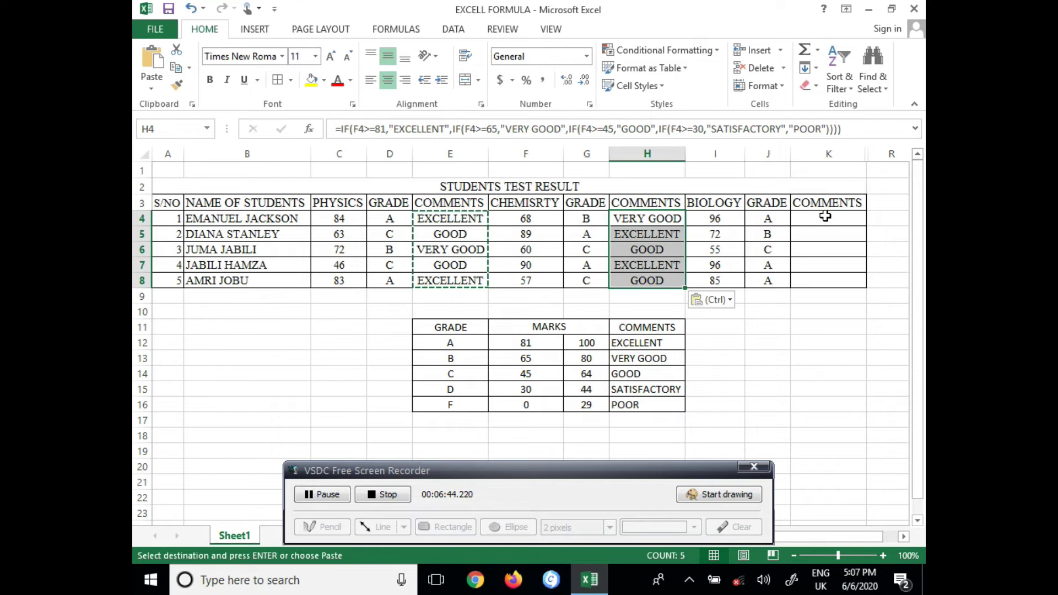
Paste the copied comment formulas into the Biology comments column from K4
drag(821, 219, 767, 234)
click(828, 218)
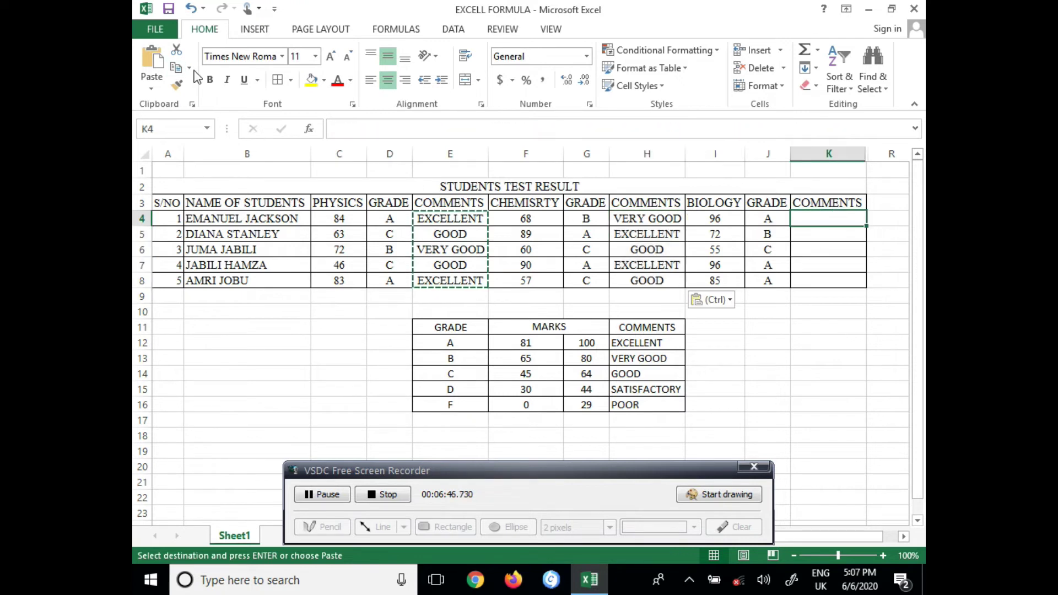
click(151, 60)
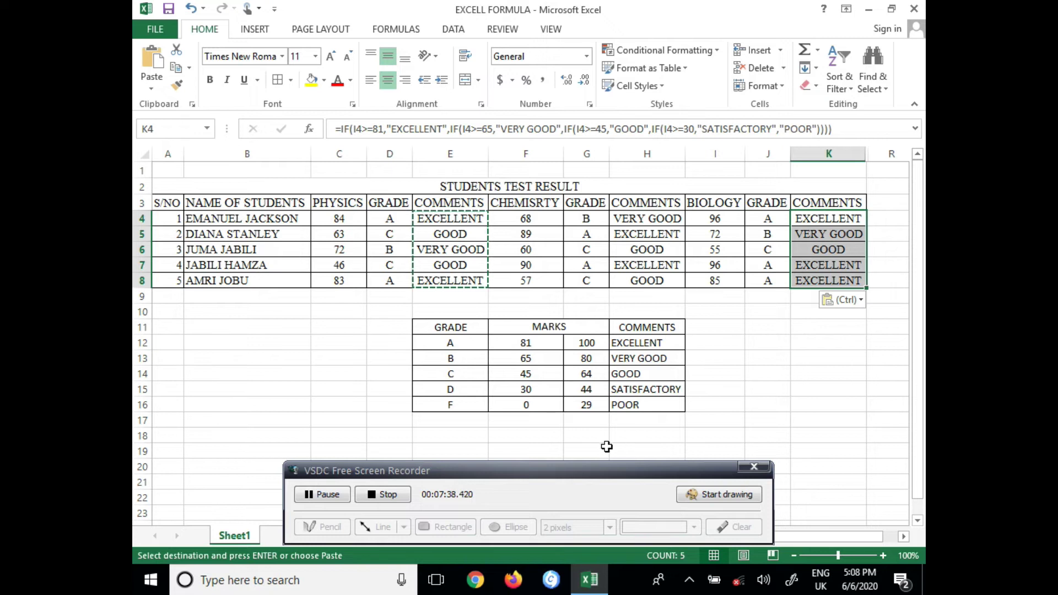
click(388, 494)
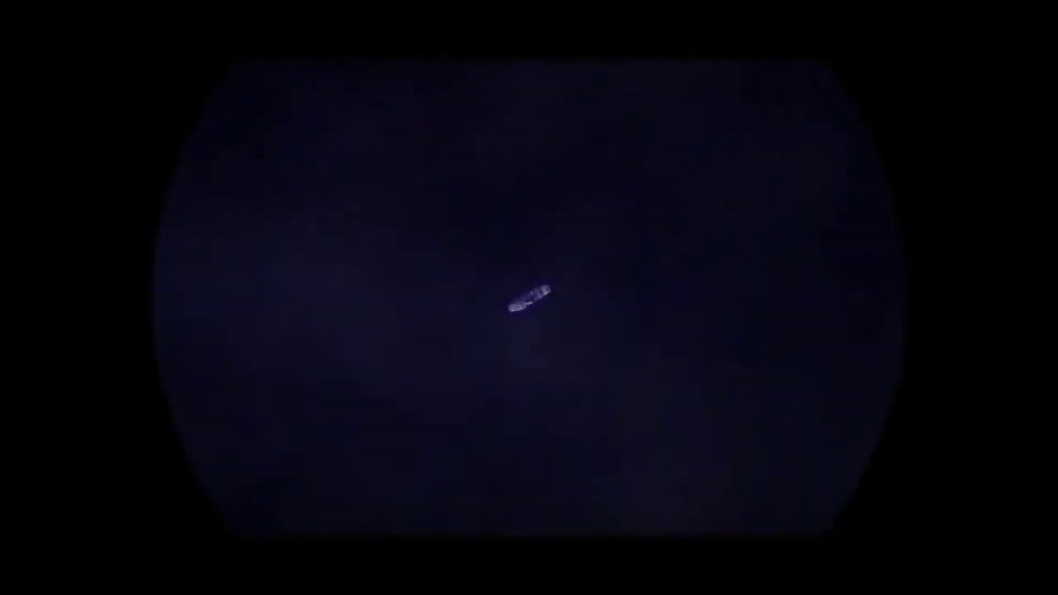